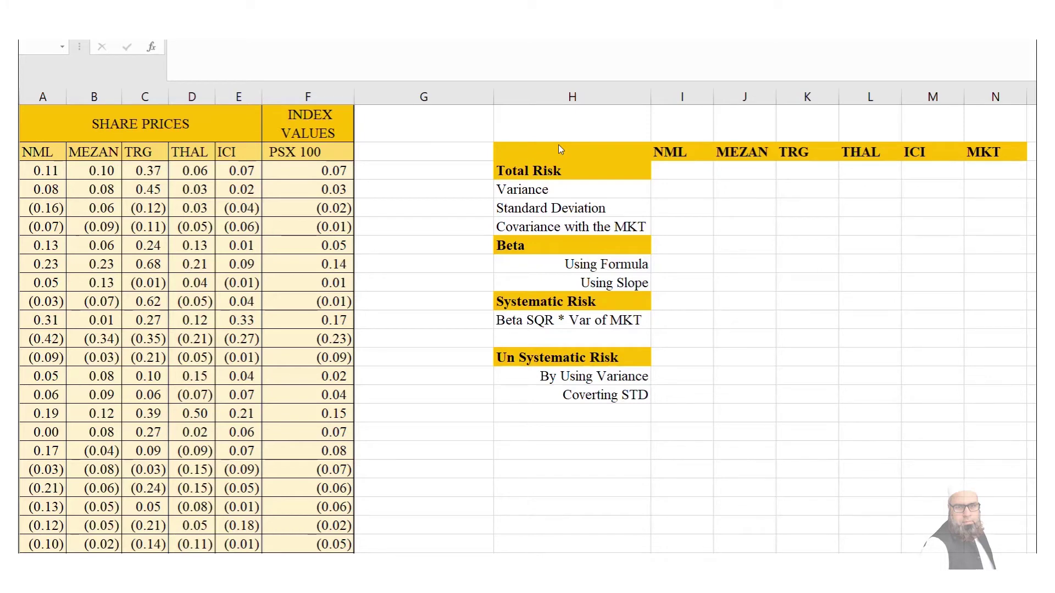
Calculate NML's variance in the Variance row with =VAR.P over the NML returns A3:A73
{"action": "left_click", "coordinate": [688, 182]}
{"action": "type", "text": "="}
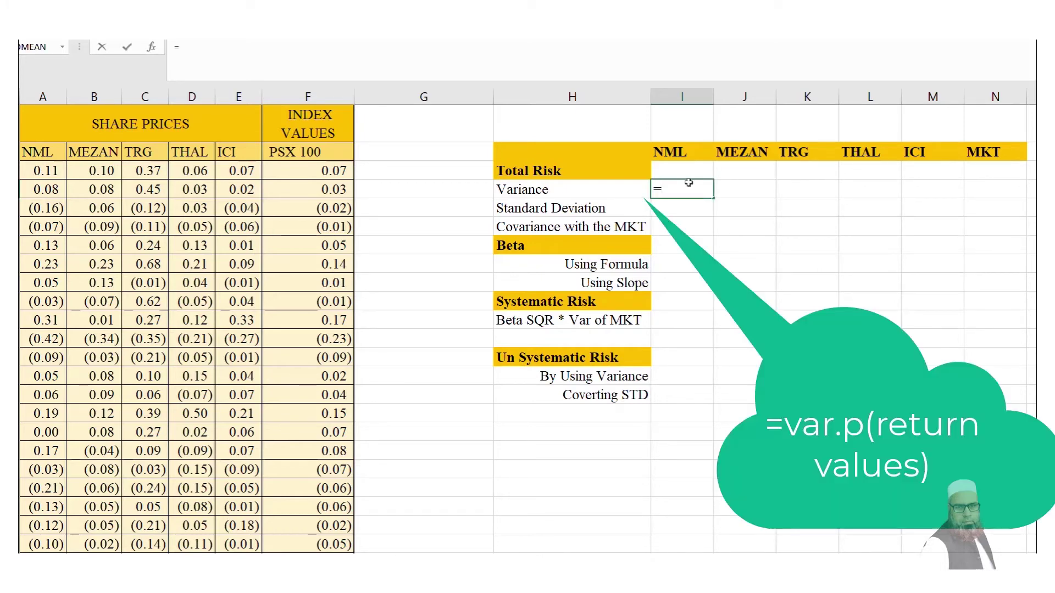
{"action": "type", "text": "var.p("}
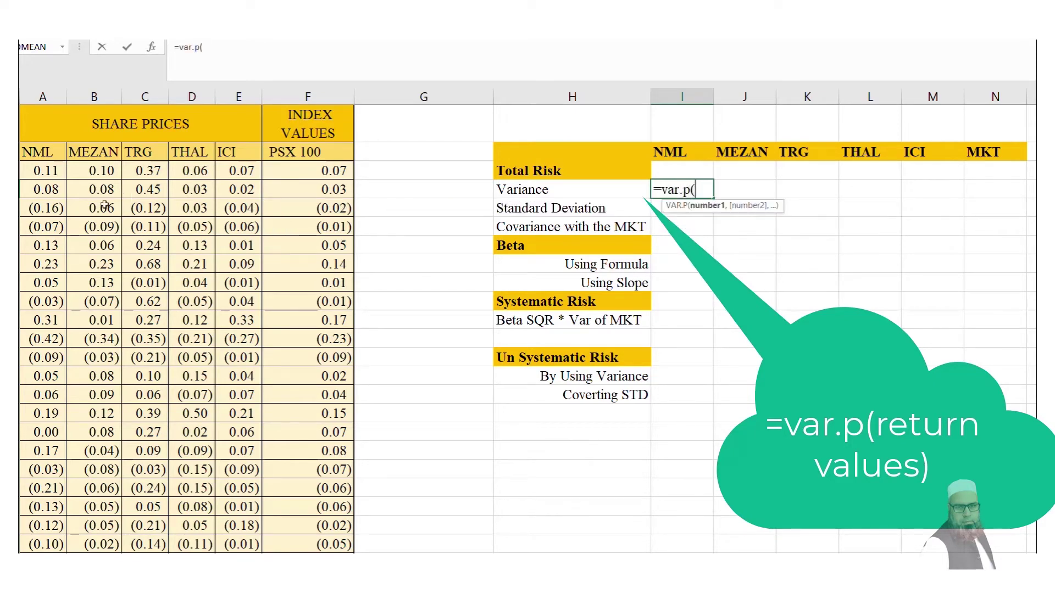
{"action": "left_click", "coordinate": [44, 164]}
{"action": "key", "text": "ctrl+shift+Down"}
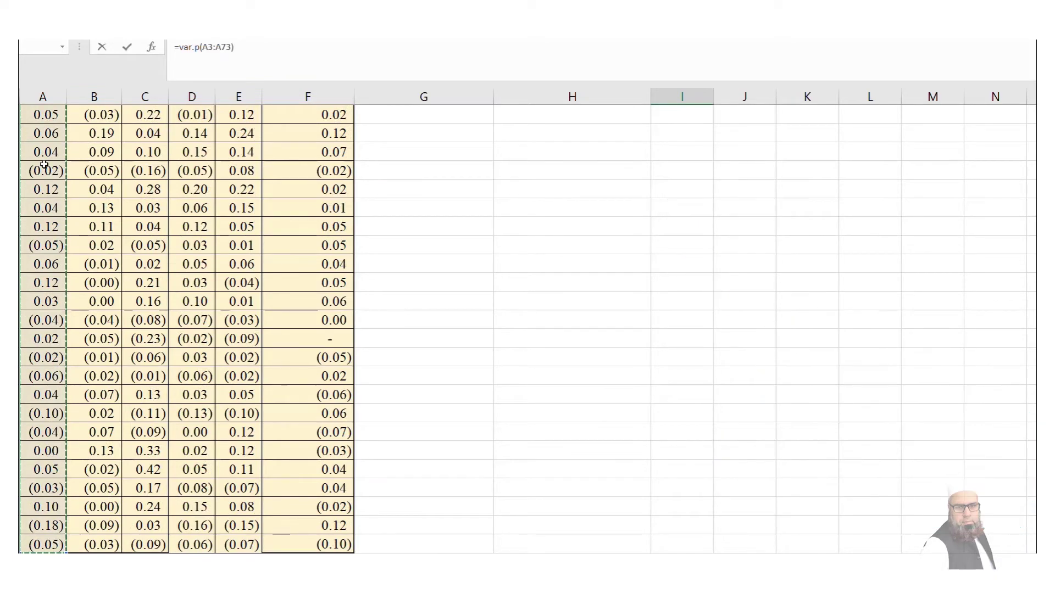
{"action": "key", "text": "Return"}
Fill NML's variance formula across the Variance row through the MKT column
{"action": "scroll", "coordinate": [44, 164], "scroll_direction": "up", "scroll_amount": 3}
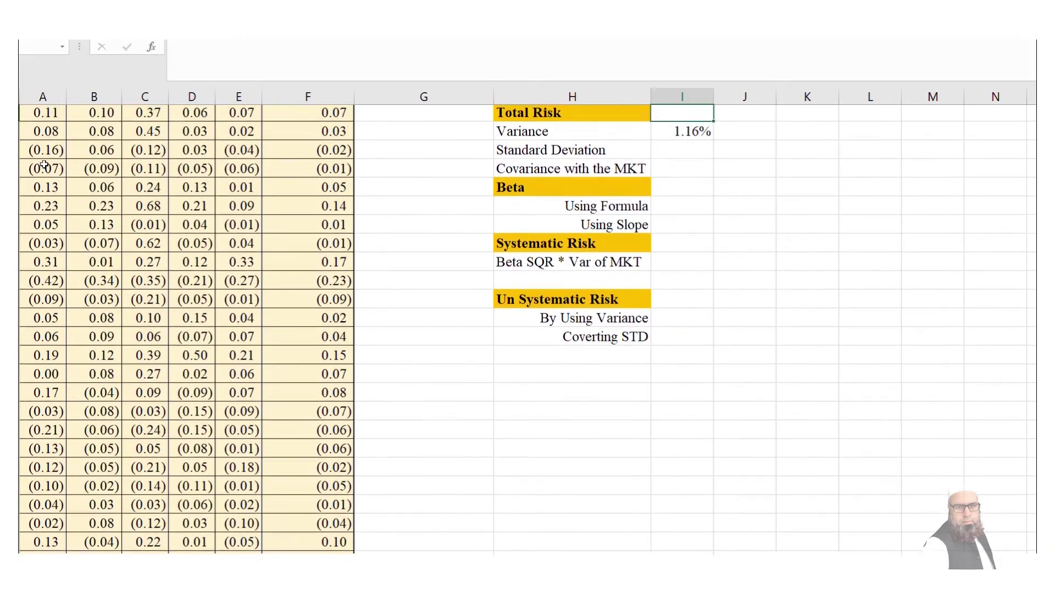
{"action": "key", "text": "Up"}
{"action": "key", "text": "Up"}
{"action": "key", "text": "Up"}
{"action": "key", "text": "Down"}
{"action": "key", "text": "Down"}
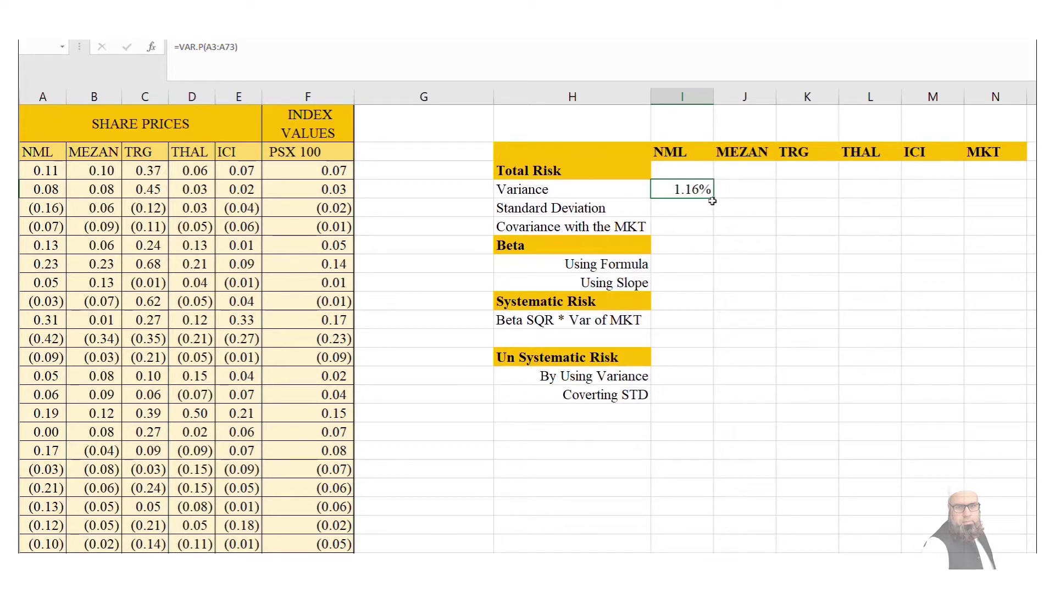
{"action": "left_click_drag", "start_coordinate": [713, 200], "coordinate": [1004, 202]}
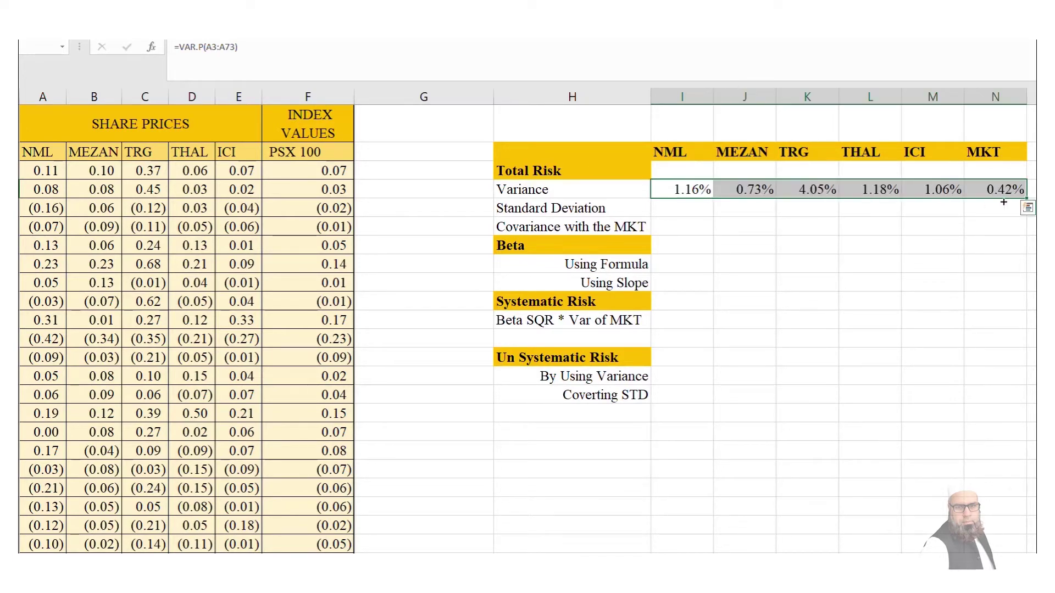
Calculate NML's standard deviation as the square root of its variance with =SQRT(I4)
{"action": "left_click", "coordinate": [684, 208]}
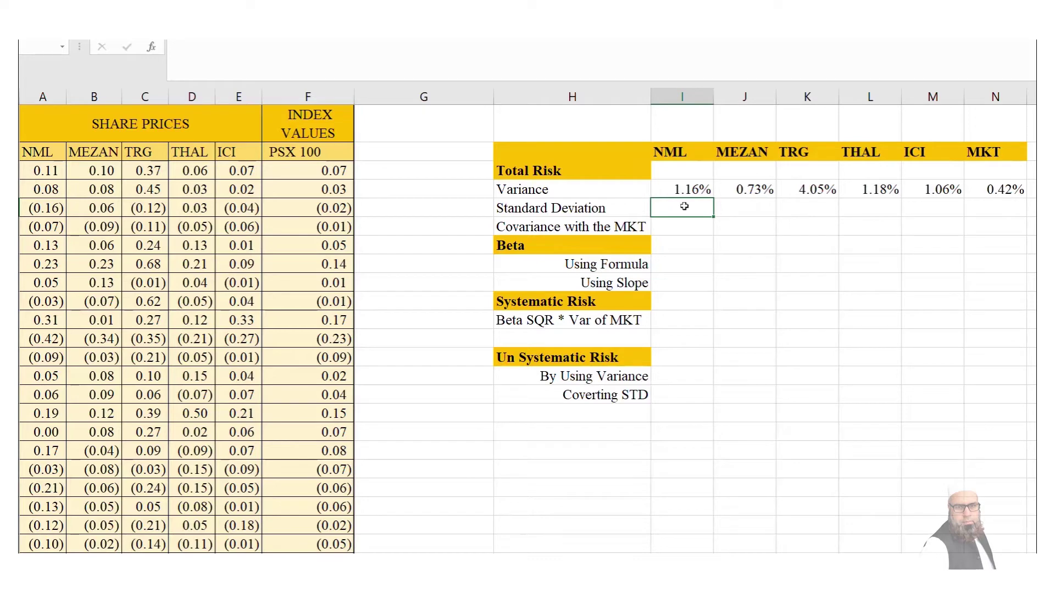
{"action": "type", "text": "=sq"}
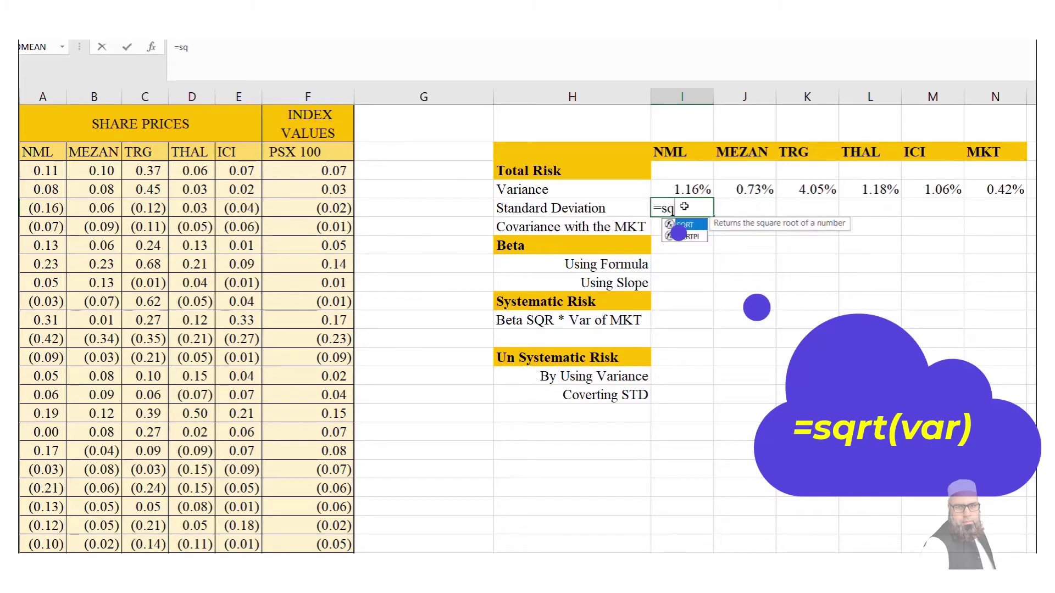
{"action": "type", "text": "rt("}
{"action": "key", "text": "Up"}
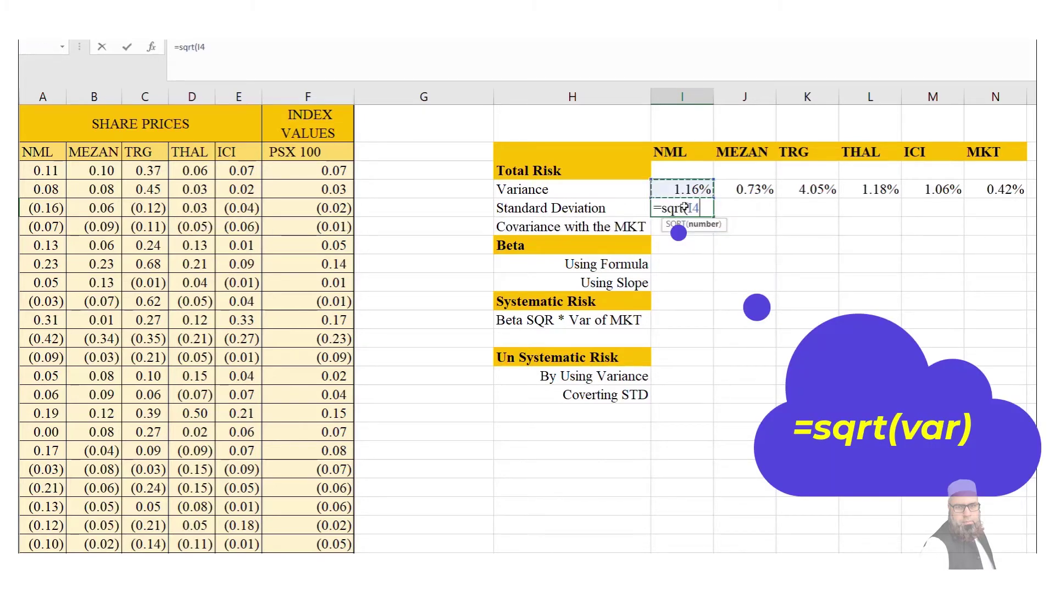
{"action": "type", "text": ")"}
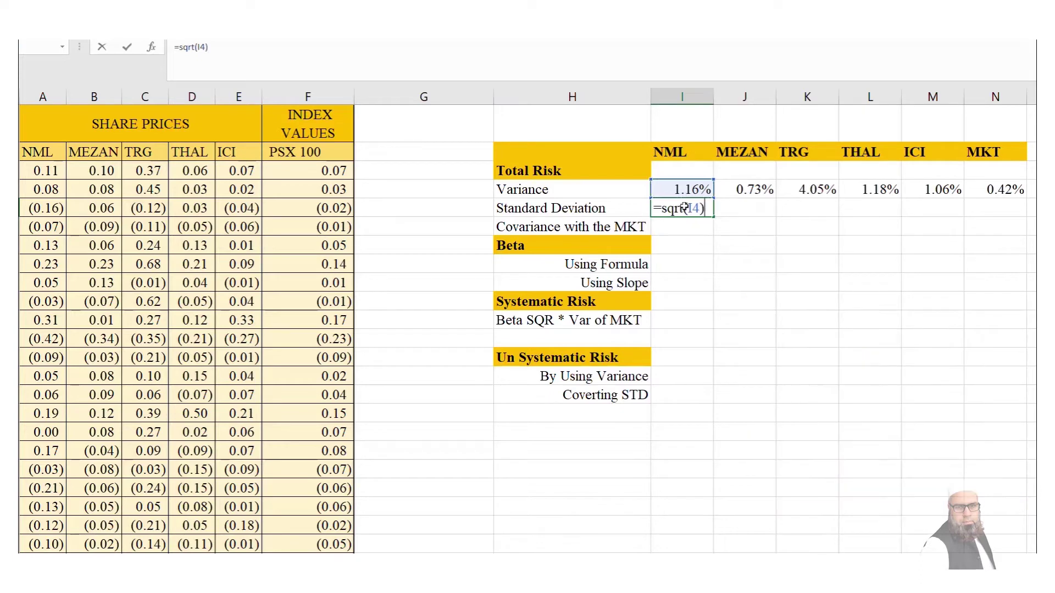
{"action": "key", "text": "Return"}
Format NML's standard deviation as a percentage with two decimals and fill it across through the MKT column
{"action": "left_click", "coordinate": [708, 214]}
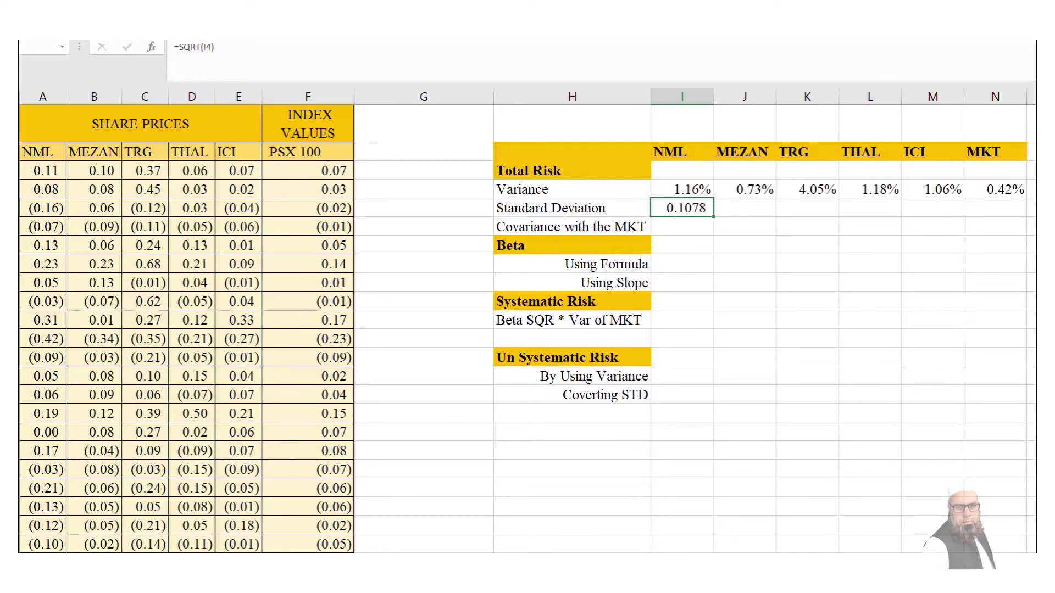
{"action": "left_click", "coordinate": [457, 5]}
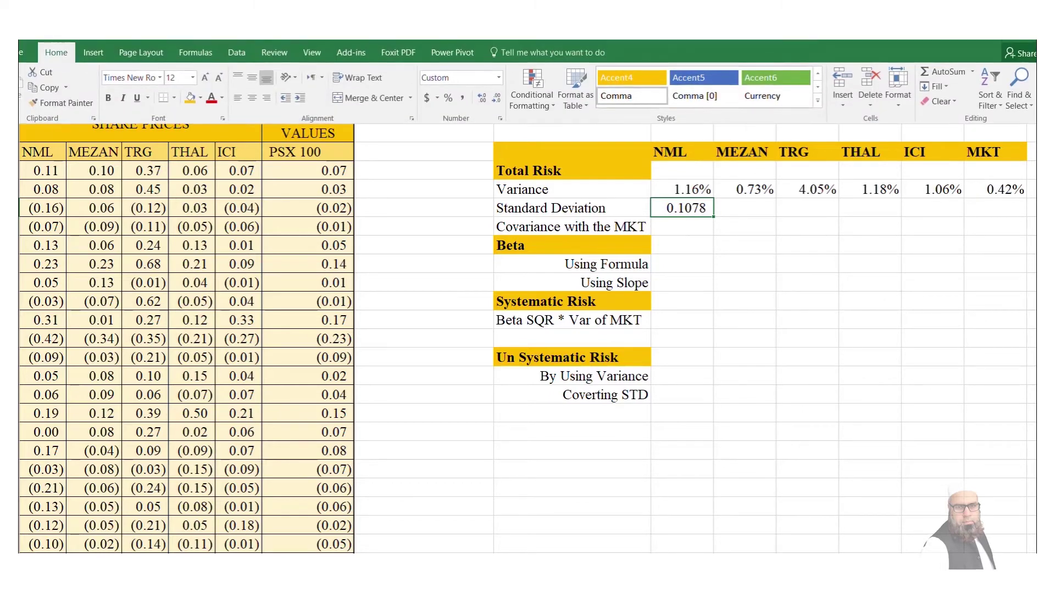
{"action": "left_click", "coordinate": [447, 99]}
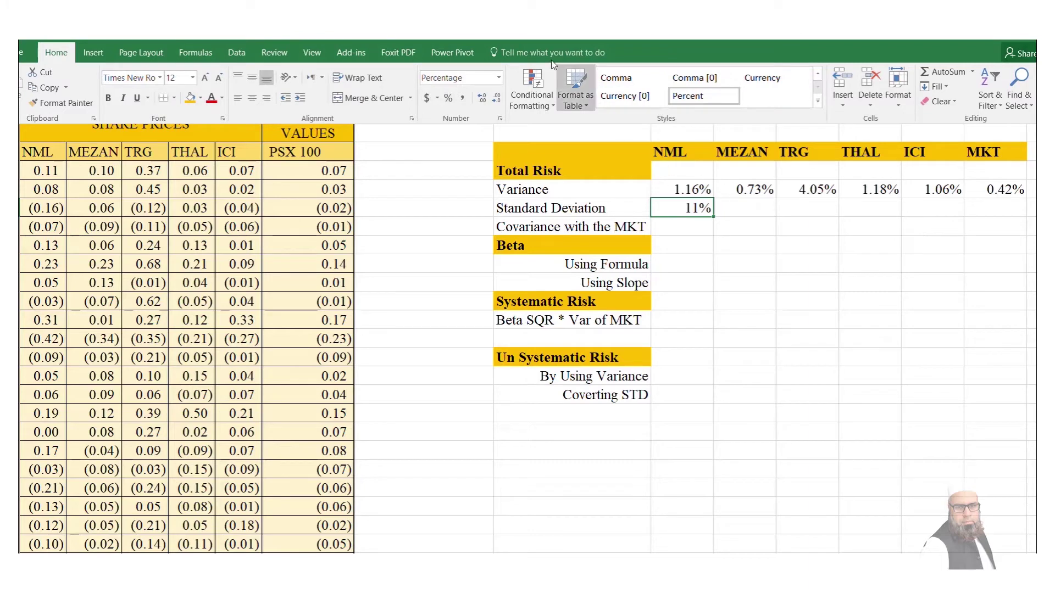
{"action": "double_click", "coordinate": [481, 99]}
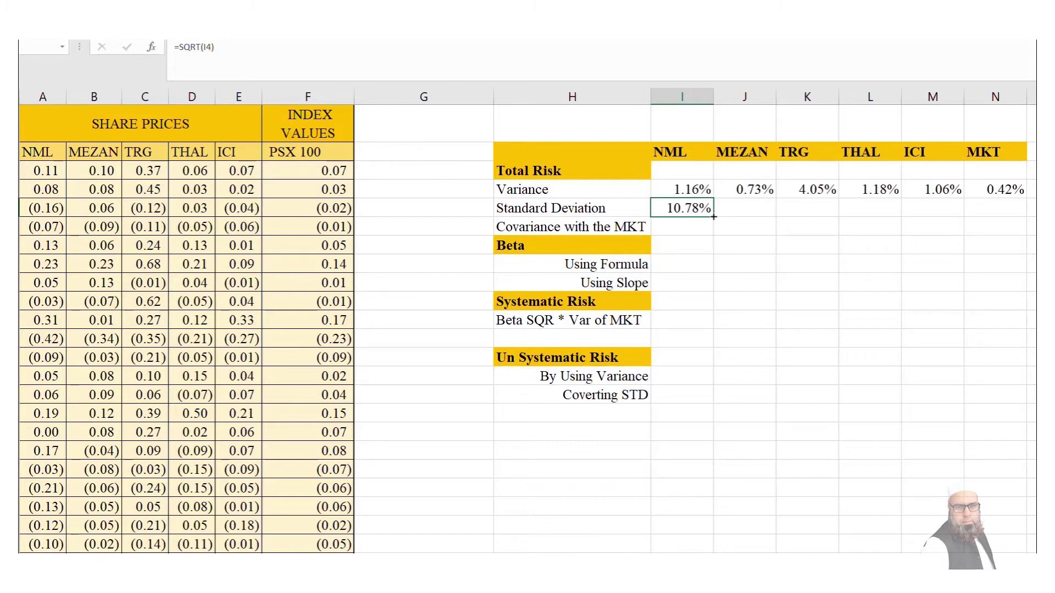
{"action": "left_click_drag", "start_coordinate": [713, 217], "coordinate": [1019, 204]}
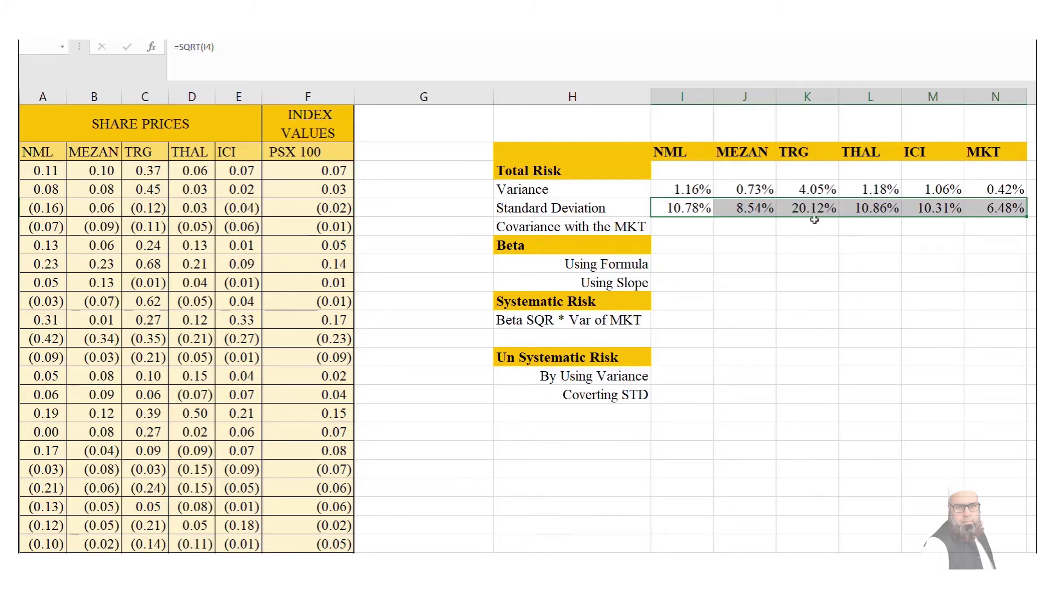
Start a COVARIANCE.P formula in NML's Covariance with the MKT cell, using the NML returns A3:A73 as the first array
{"action": "left_click", "coordinate": [697, 232]}
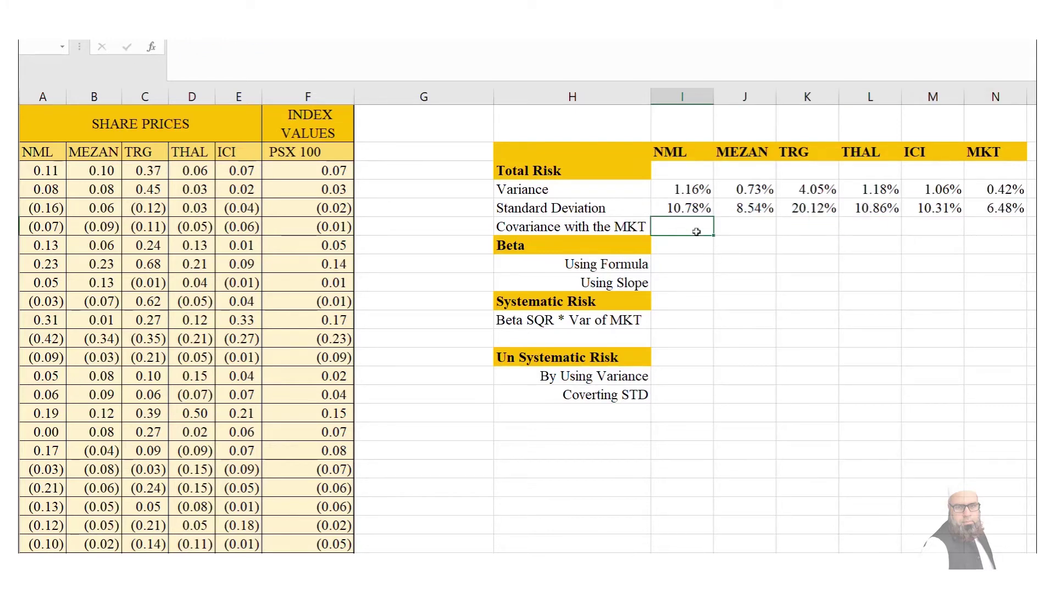
{"action": "double_click", "coordinate": [696, 232]}
{"action": "type", "text": "="}
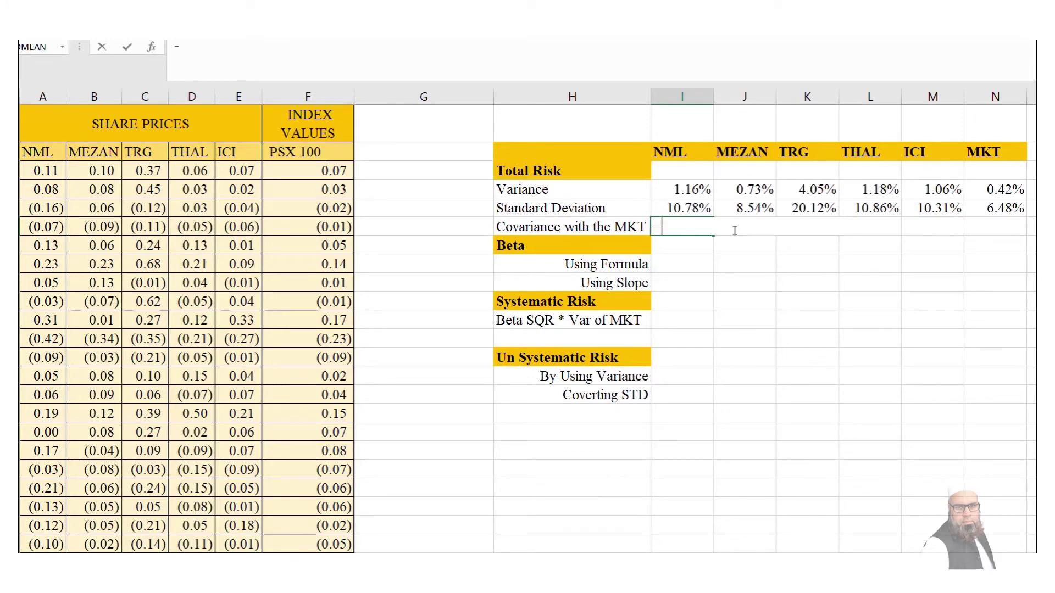
{"action": "type", "text": "covariance"}
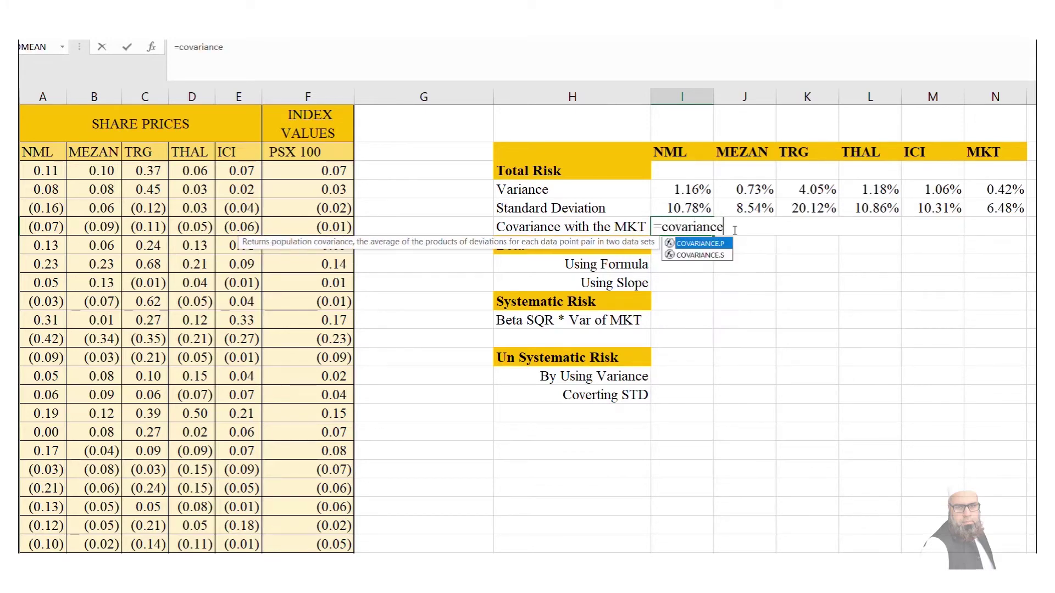
{"action": "type", "text": ".p("}
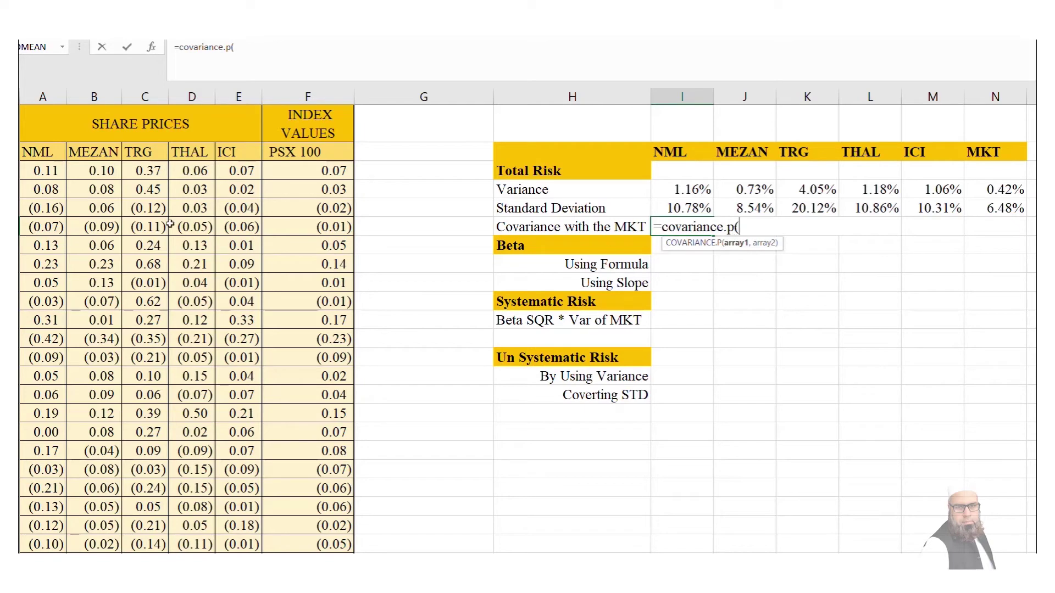
{"action": "left_click", "coordinate": [41, 171]}
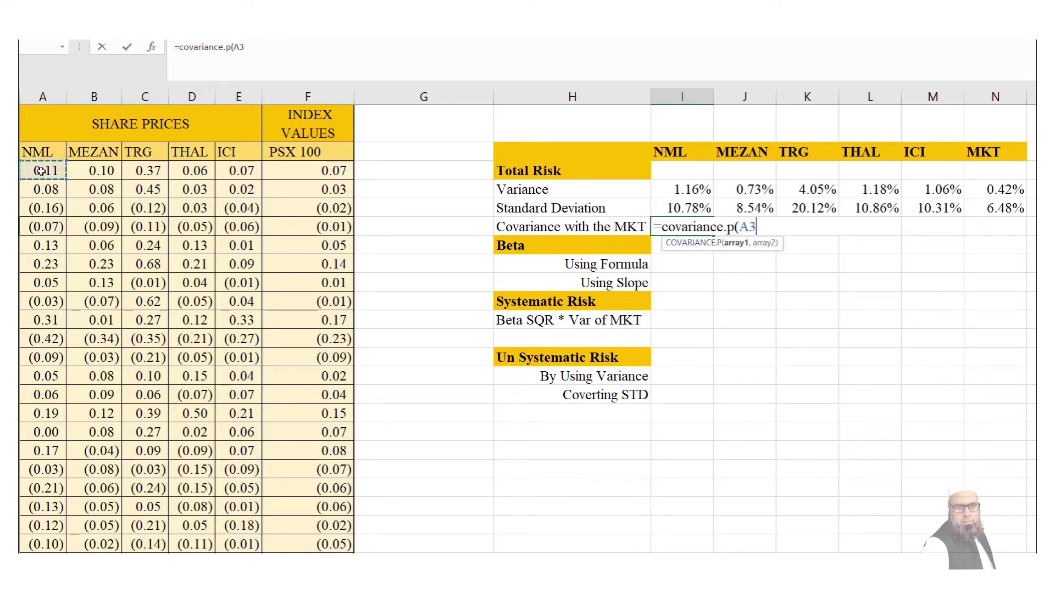
{"action": "key", "text": "ctrl+shift+Down"}
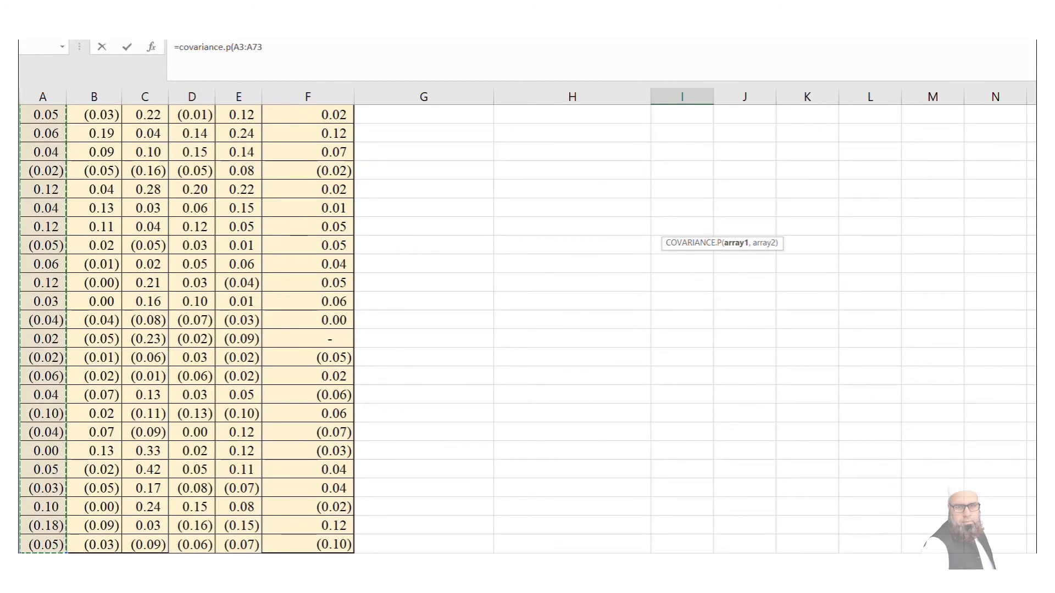
{"action": "scroll", "coordinate": [1030, 229], "scroll_direction": "up", "scroll_amount": 20}
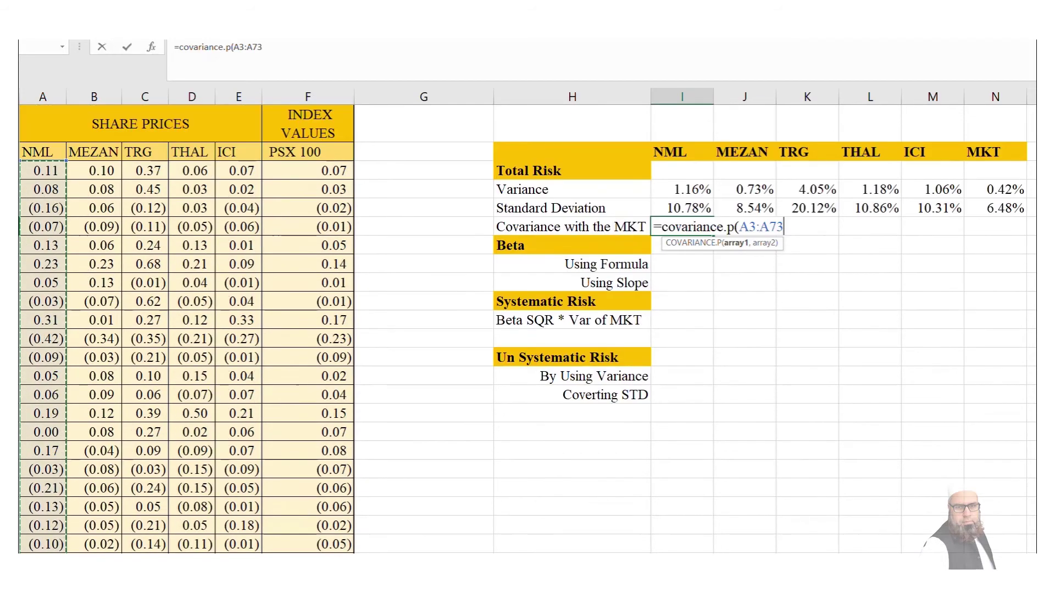
Complete the covariance formula with the PSX 100 returns as the absolute second array $F$3:$F$73
{"action": "type", "text": ","}
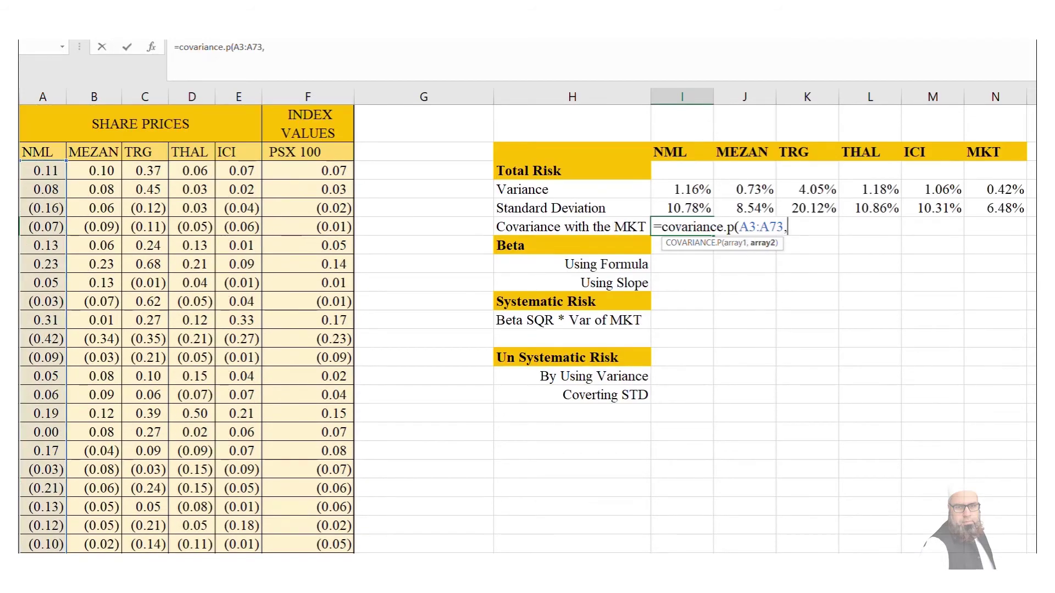
{"action": "left_click", "coordinate": [319, 172]}
{"action": "key", "text": "ctrl+shift+Down"}
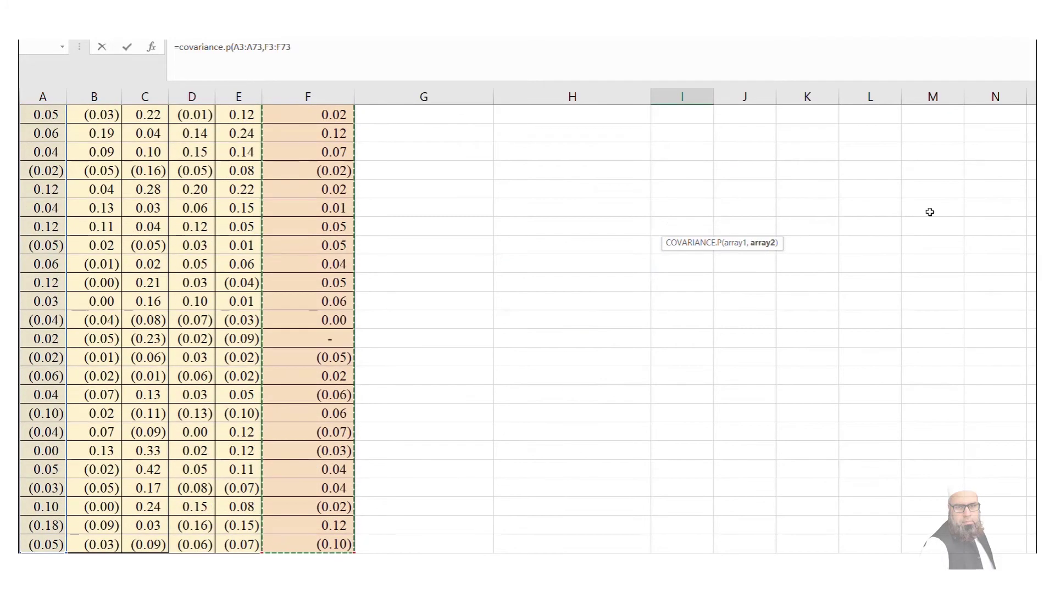
{"action": "scroll", "coordinate": [796, 212], "scroll_direction": "up", "scroll_amount": 20}
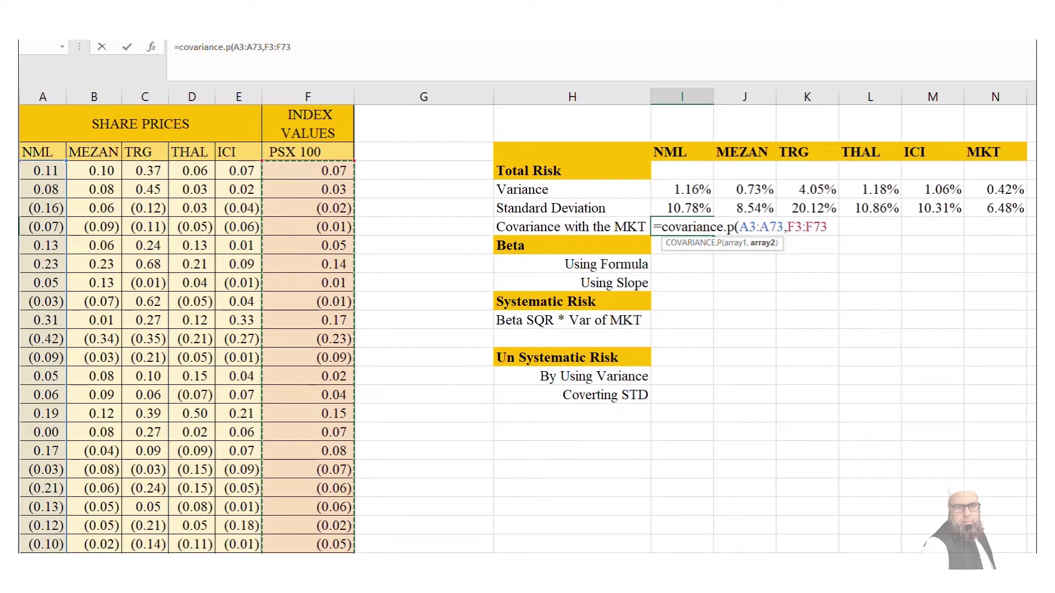
{"action": "key", "text": "F4"}
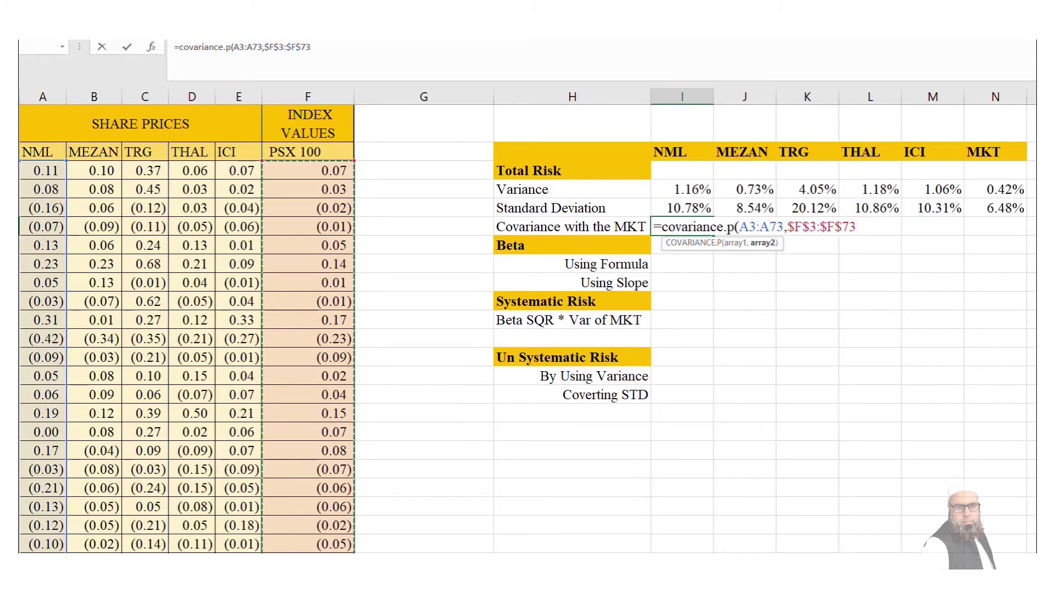
{"action": "type", "text": ")"}
{"action": "key", "text": "Return"}
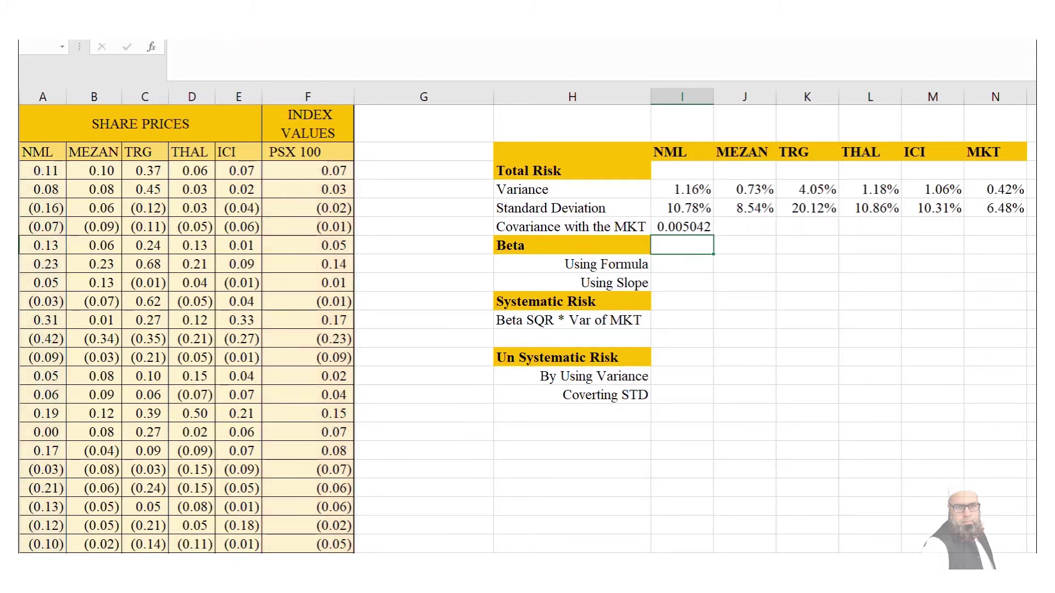
Copy NML's covariance formula to the MEZAN, TRG, THAL, ICI and MKT columns of the same row
{"action": "left_click", "coordinate": [682, 227]}
{"action": "key", "text": "ctrl+c"}
{"action": "left_click", "coordinate": [745, 226]}
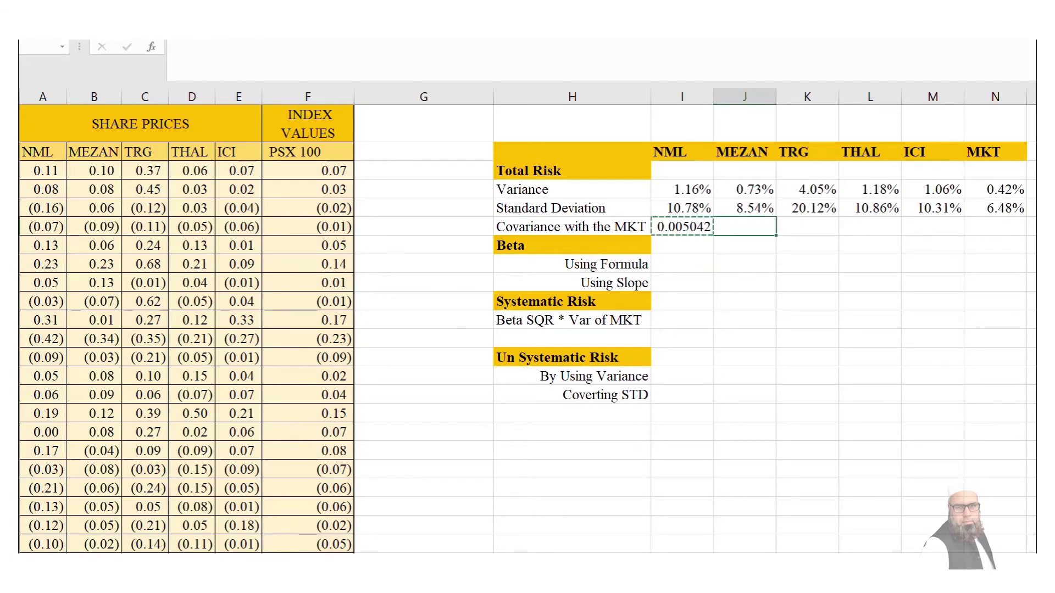
{"action": "key", "text": "ctrl+v"}
{"action": "left_click", "coordinate": [808, 226]}
{"action": "key", "text": "ctrl+v"}
{"action": "left_click", "coordinate": [870, 226]}
{"action": "key", "text": "ctrl+v"}
{"action": "left_click", "coordinate": [932, 226]}
{"action": "key", "text": "ctrl+v"}
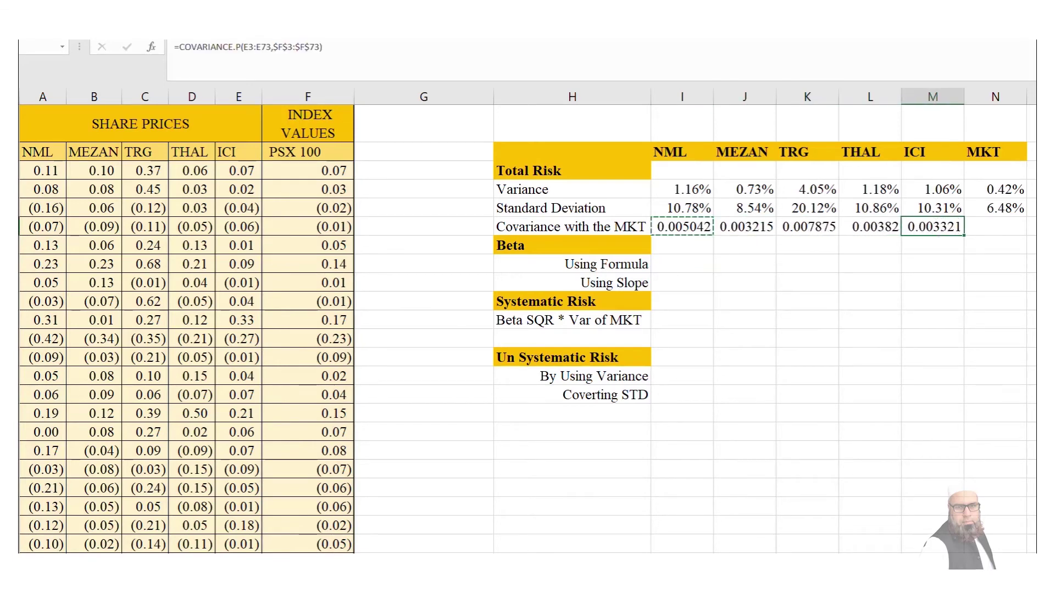
{"action": "left_click", "coordinate": [995, 226]}
{"action": "key", "text": "ctrl+v"}
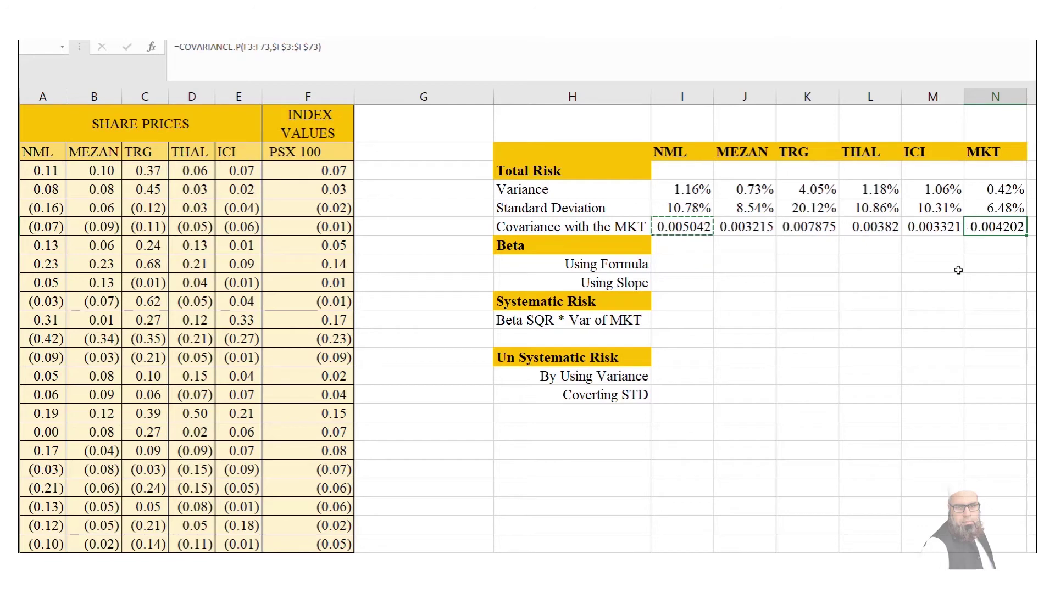
{"action": "left_click", "coordinate": [917, 223]}
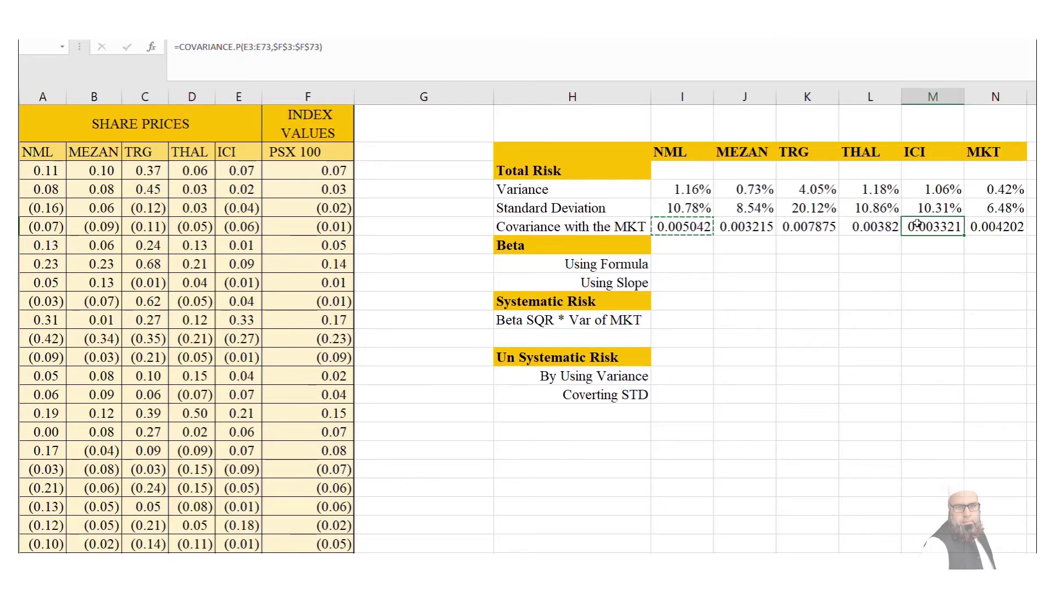
{"action": "key", "text": "Return"}
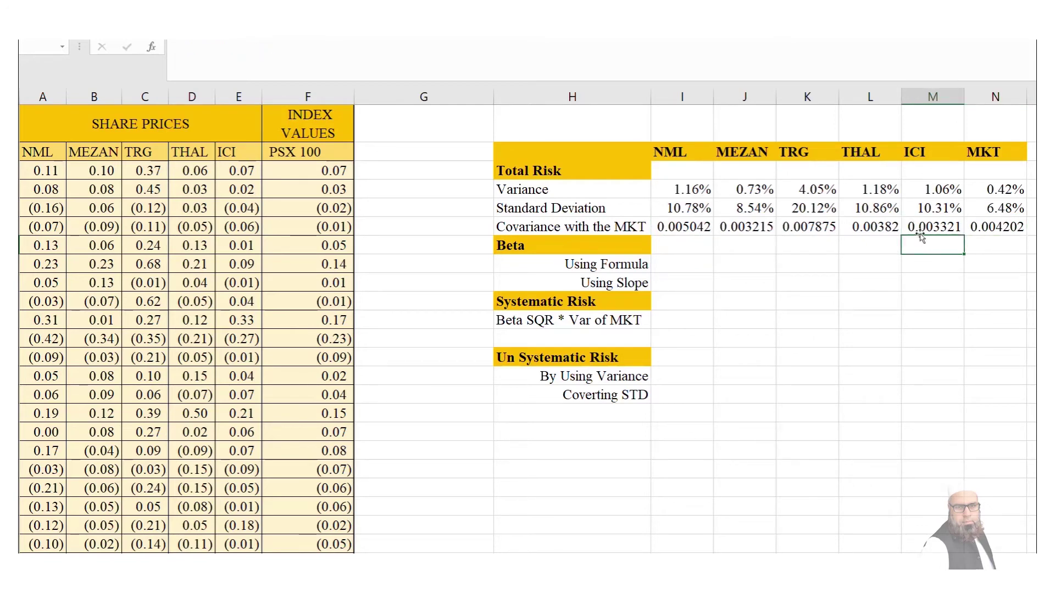
{"action": "left_click", "coordinate": [821, 228]}
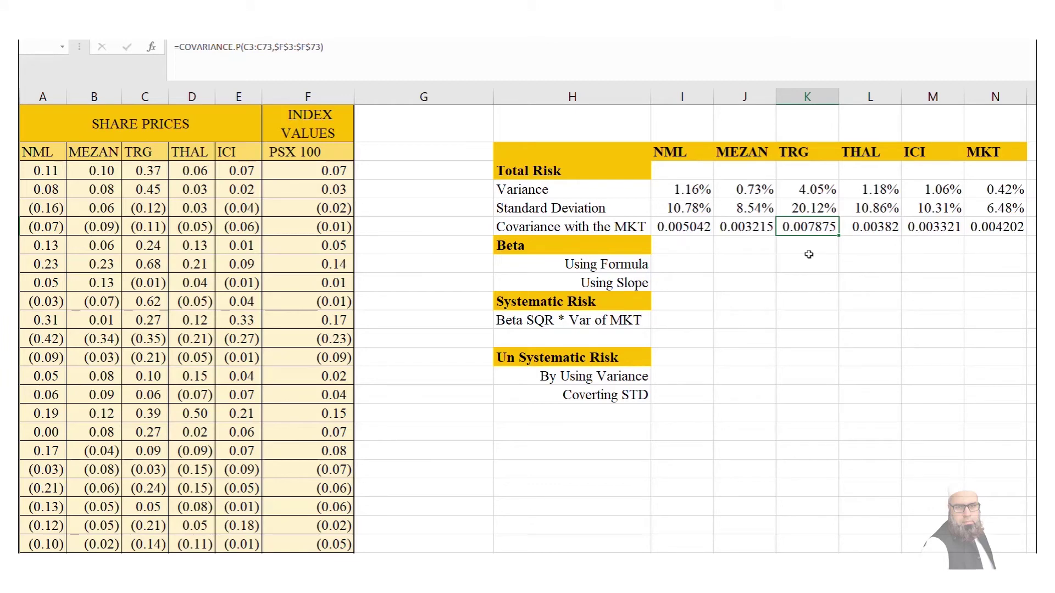
{"action": "left_click", "coordinate": [690, 261]}
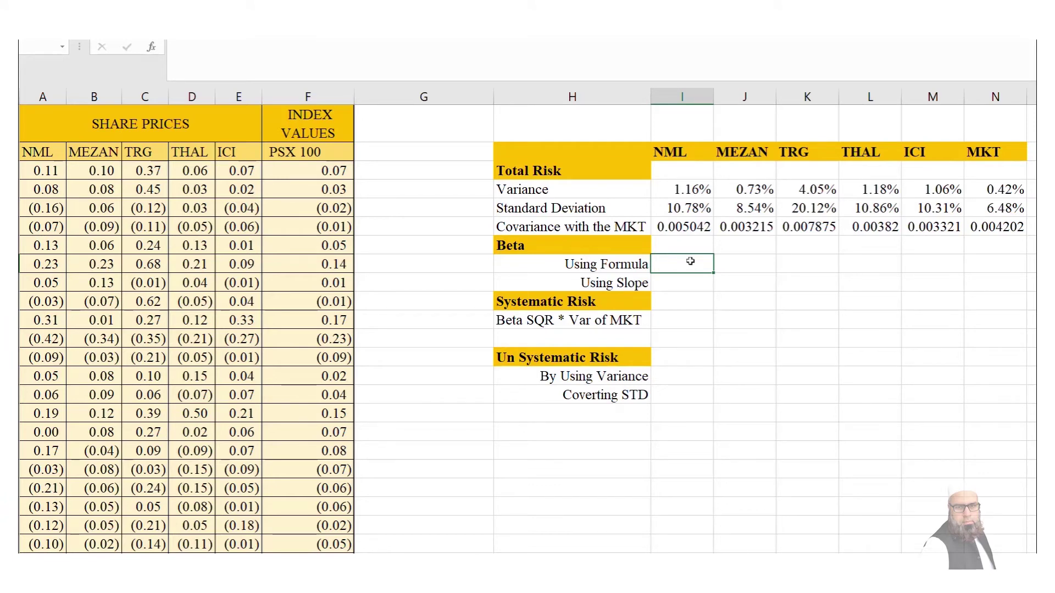
{"action": "left_click", "coordinate": [738, 339]}
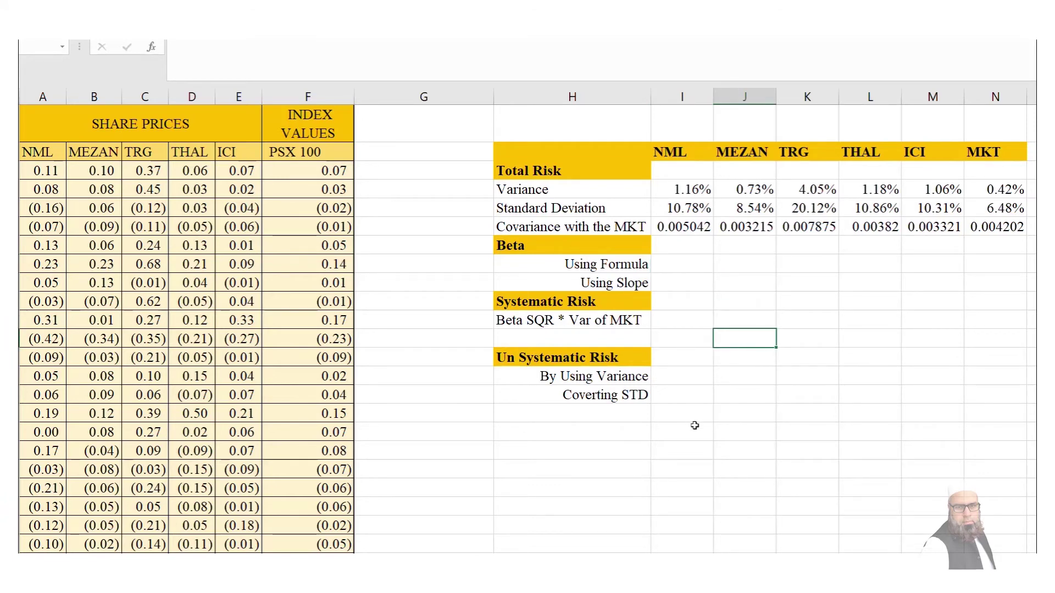
Paste the copied beta equation, Cov(Ri,Rm) over market variance, as an object below the risk table
{"action": "left_click", "coordinate": [695, 426]}
{"action": "key", "text": "ctrl+v"}
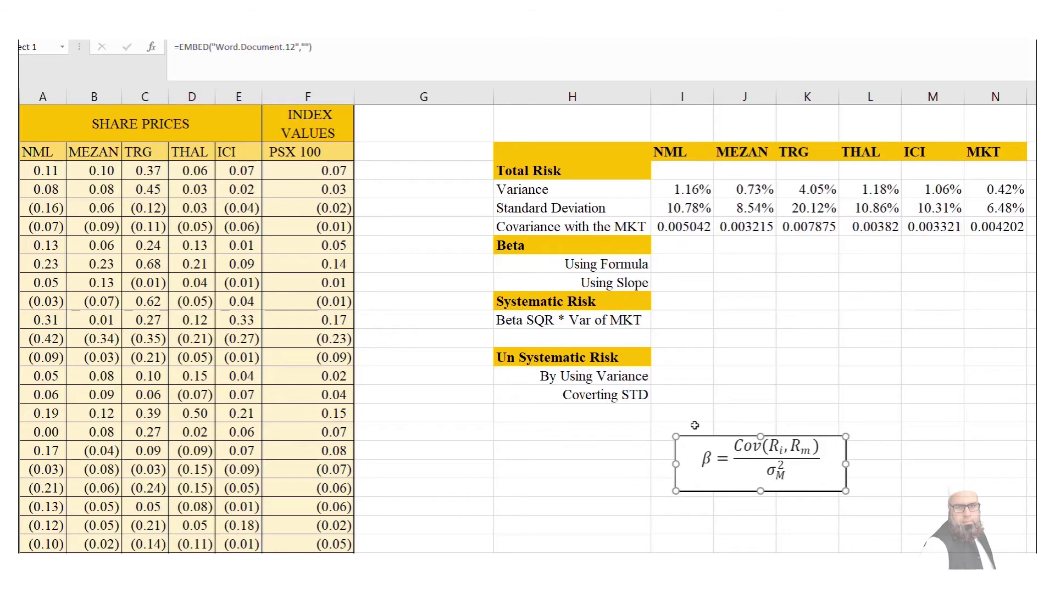
{"action": "left_click", "coordinate": [894, 469]}
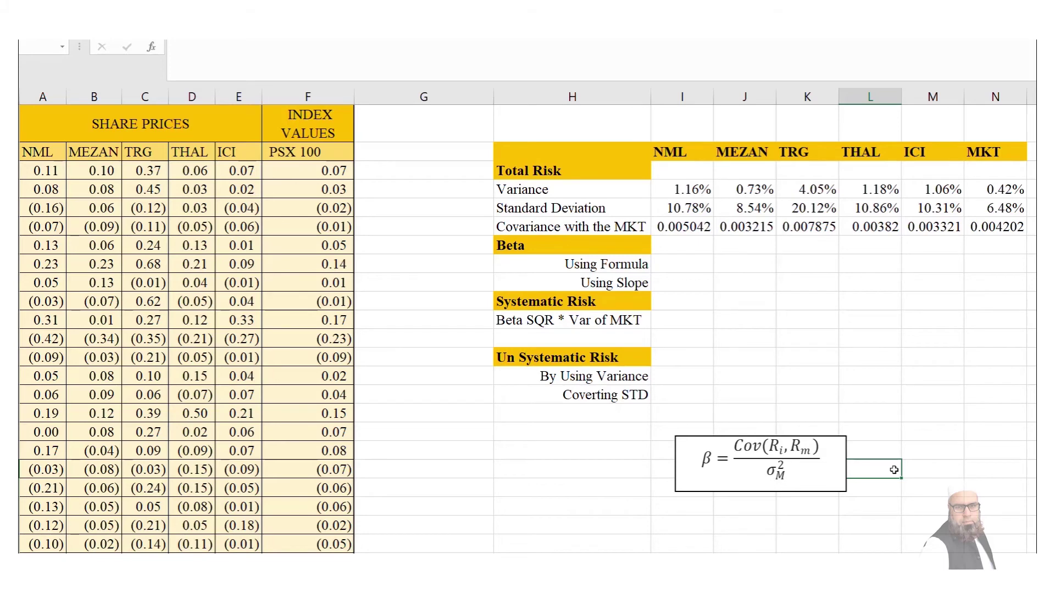
Calculate NML's beta in the Using Formula row as =I6/$N$4 and fill it across through the ICI column
{"action": "left_click", "coordinate": [693, 274]}
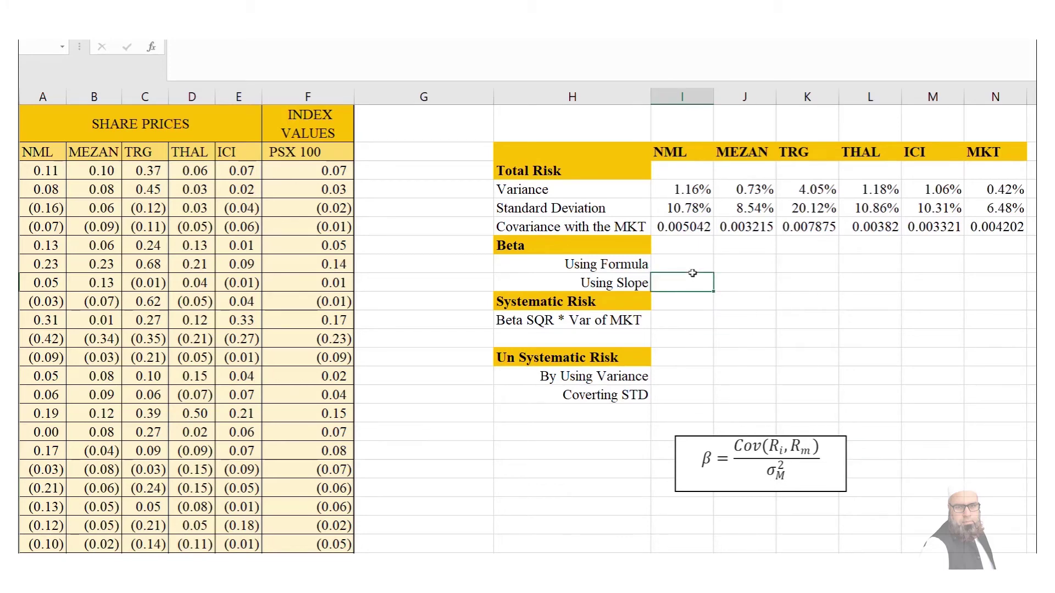
{"action": "left_click", "coordinate": [691, 264]}
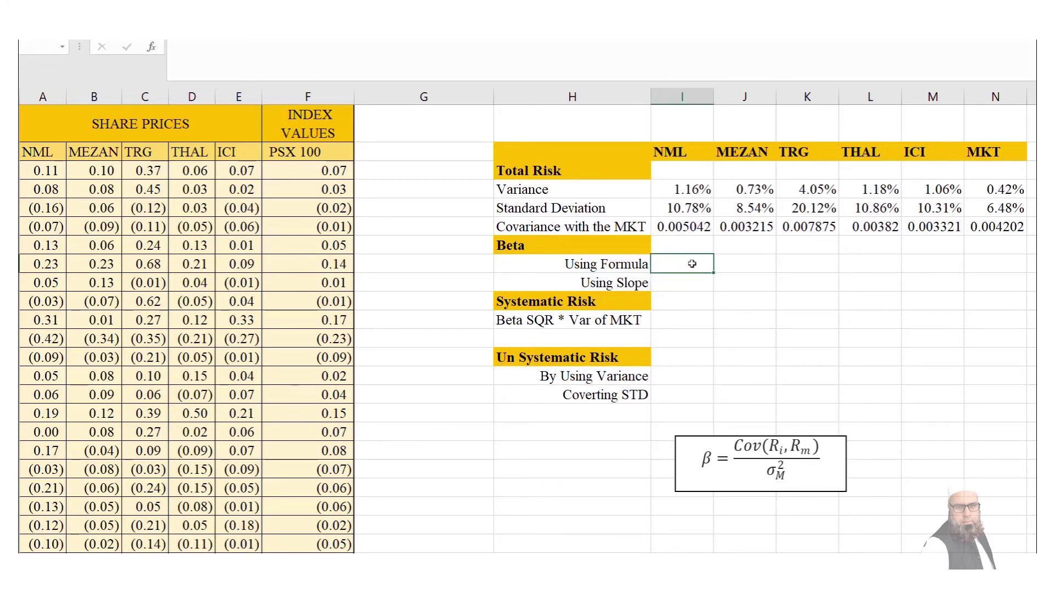
{"action": "type", "text": "="}
{"action": "left_click", "coordinate": [665, 224]}
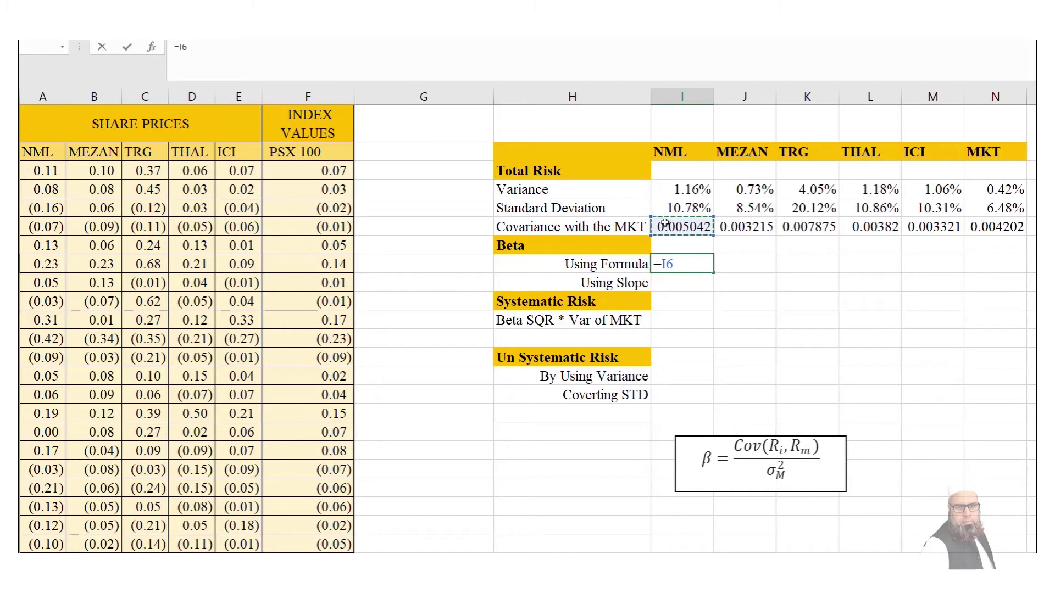
{"action": "type", "text": "/"}
{"action": "left_click", "coordinate": [994, 190]}
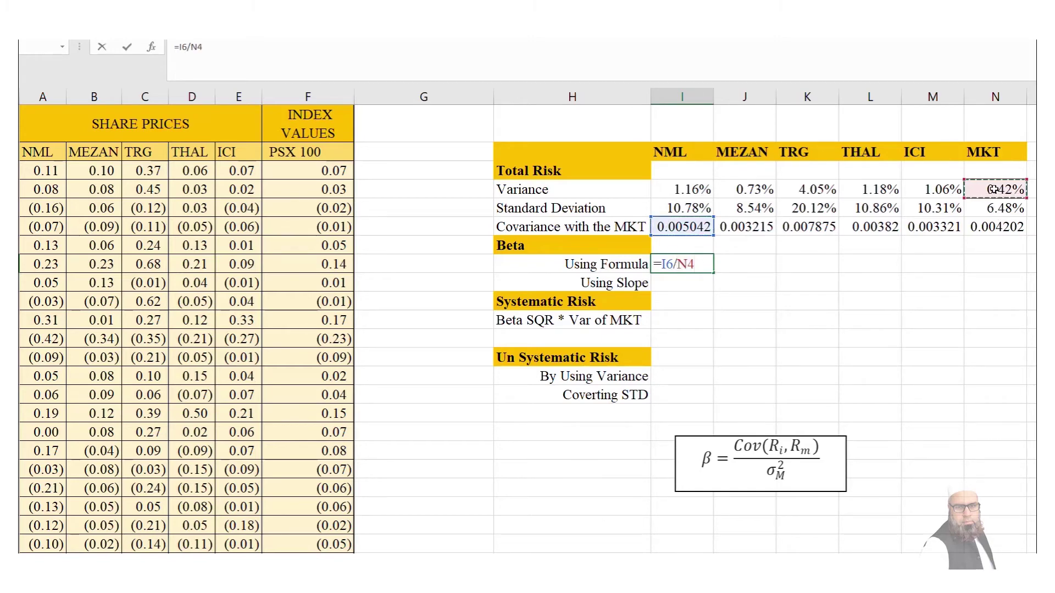
{"action": "key", "text": "F4"}
{"action": "key", "text": "Return"}
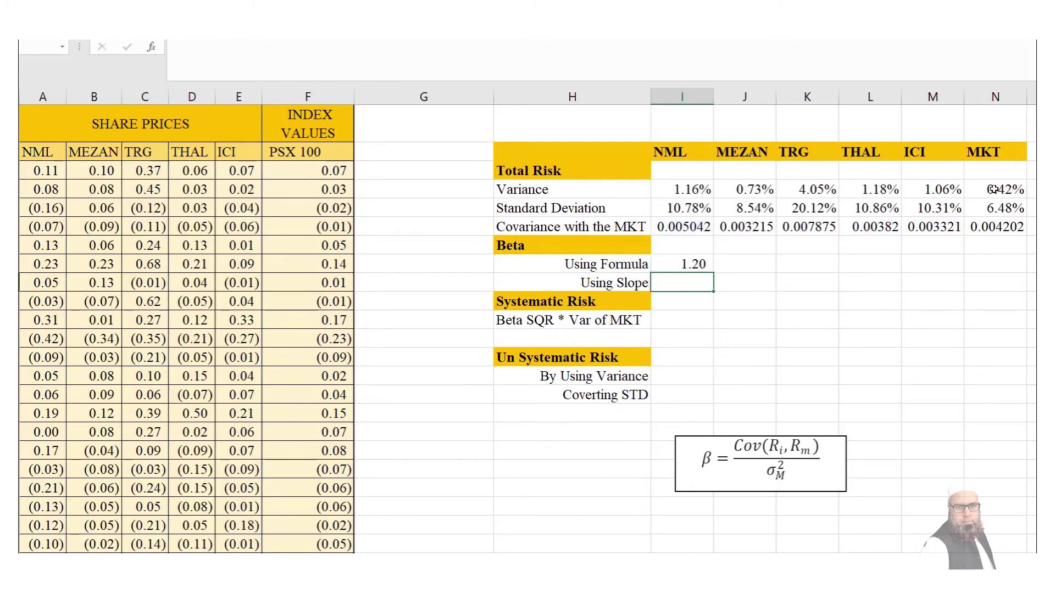
{"action": "left_click", "coordinate": [705, 267]}
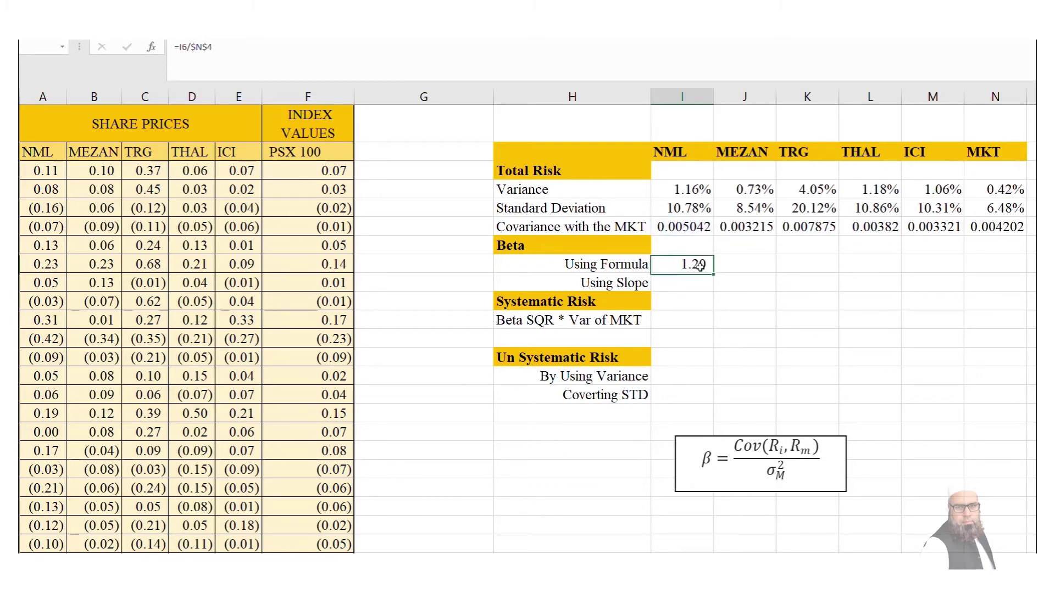
{"action": "left_click_drag", "start_coordinate": [713, 274], "coordinate": [981, 264]}
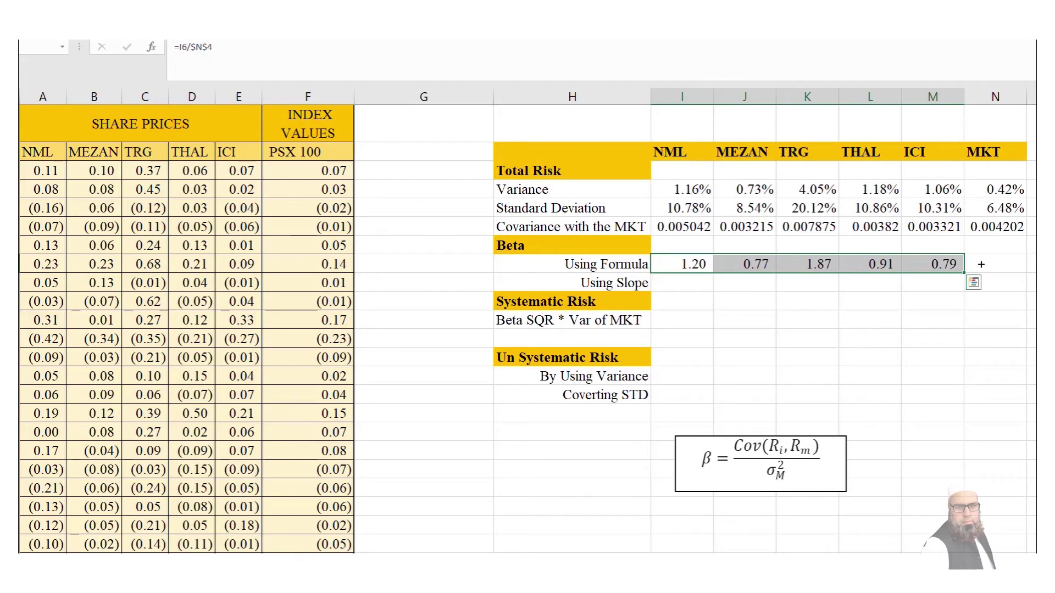
Calculate NML's beta in the Using Slope row with =SLOPE(A3:A73,$F$3:$F$73)
{"action": "left_click", "coordinate": [688, 283]}
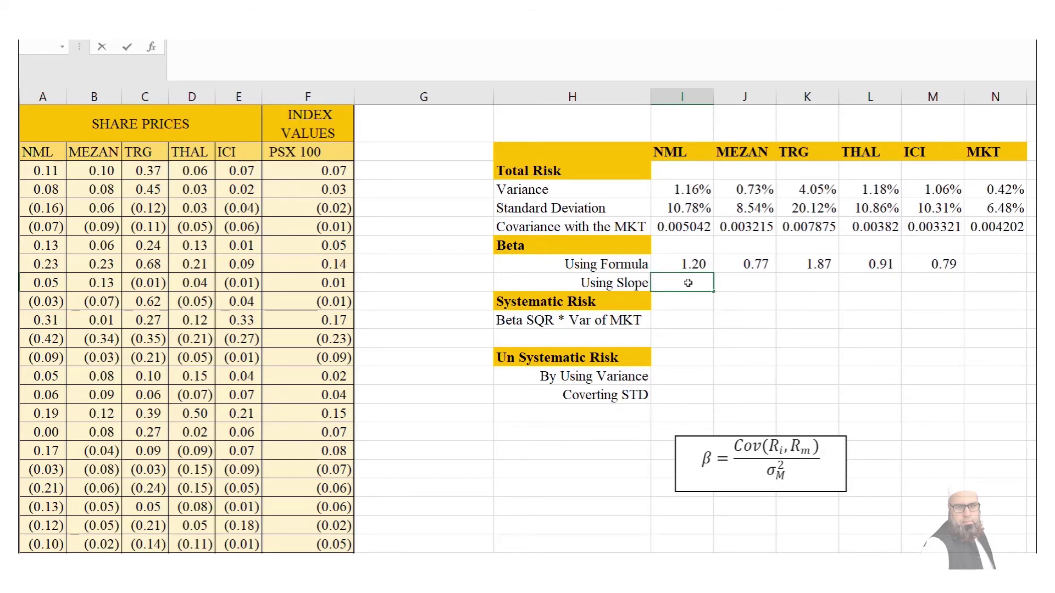
{"action": "type", "text": "=slope("}
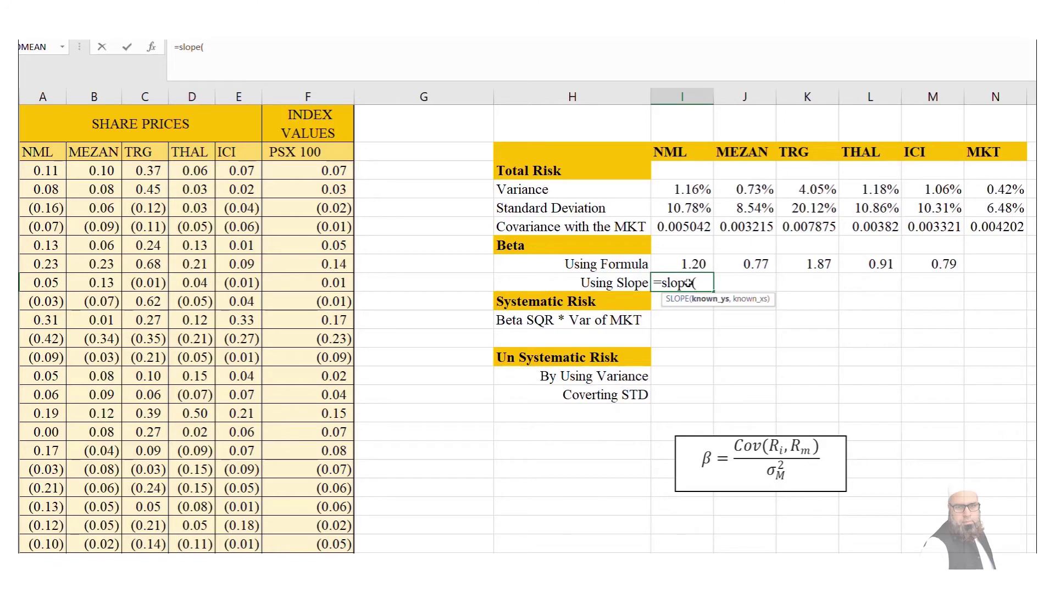
{"action": "left_click", "coordinate": [51, 170]}
{"action": "key", "text": "ctrl+shift+Down"}
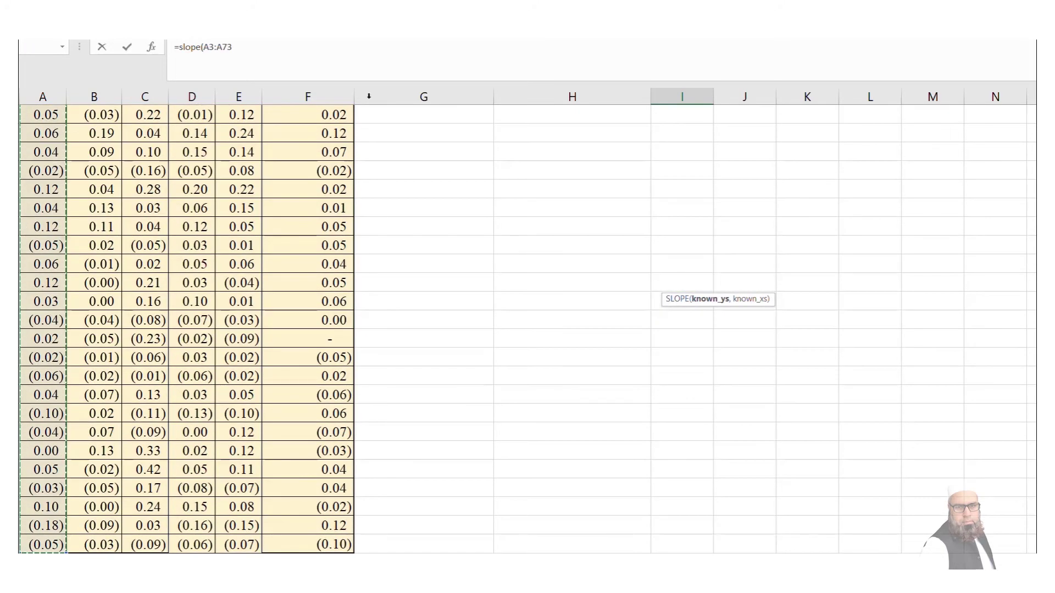
{"action": "type", "text": ","}
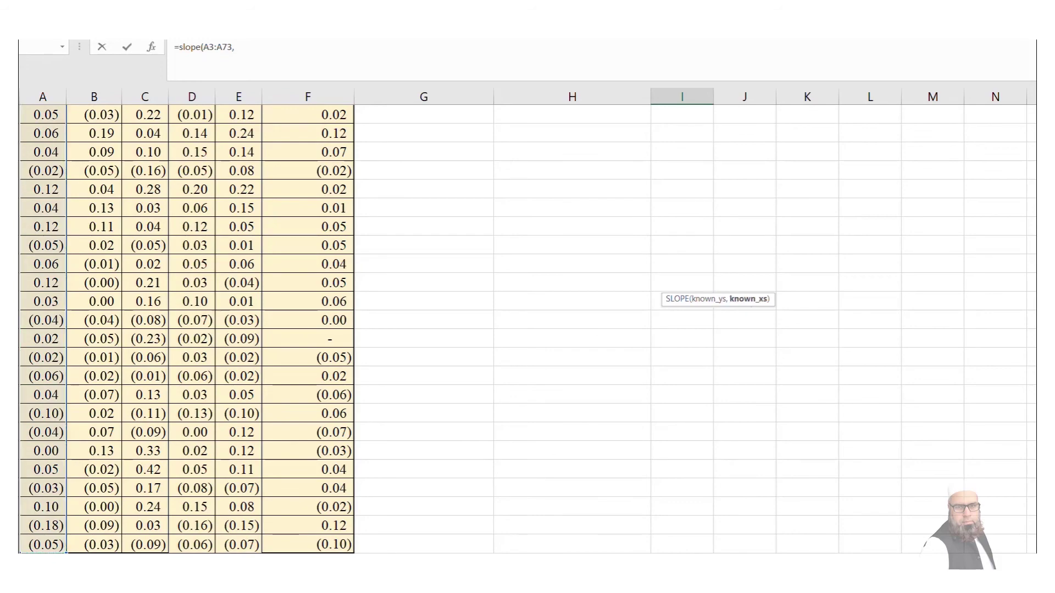
{"action": "scroll", "coordinate": [319, 133], "scroll_direction": "up", "scroll_amount": 15}
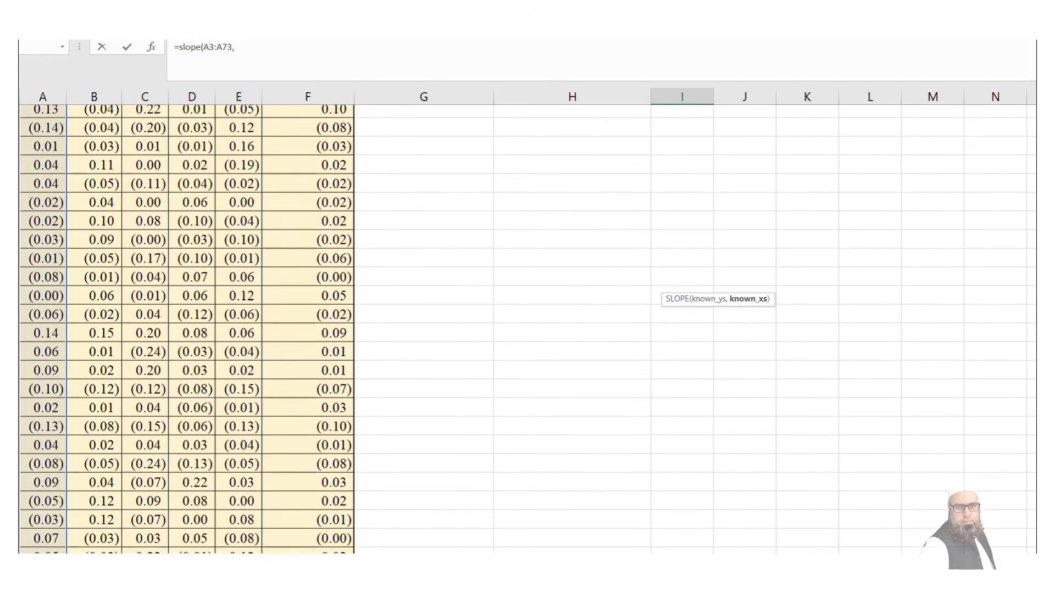
{"action": "left_click", "coordinate": [319, 134]}
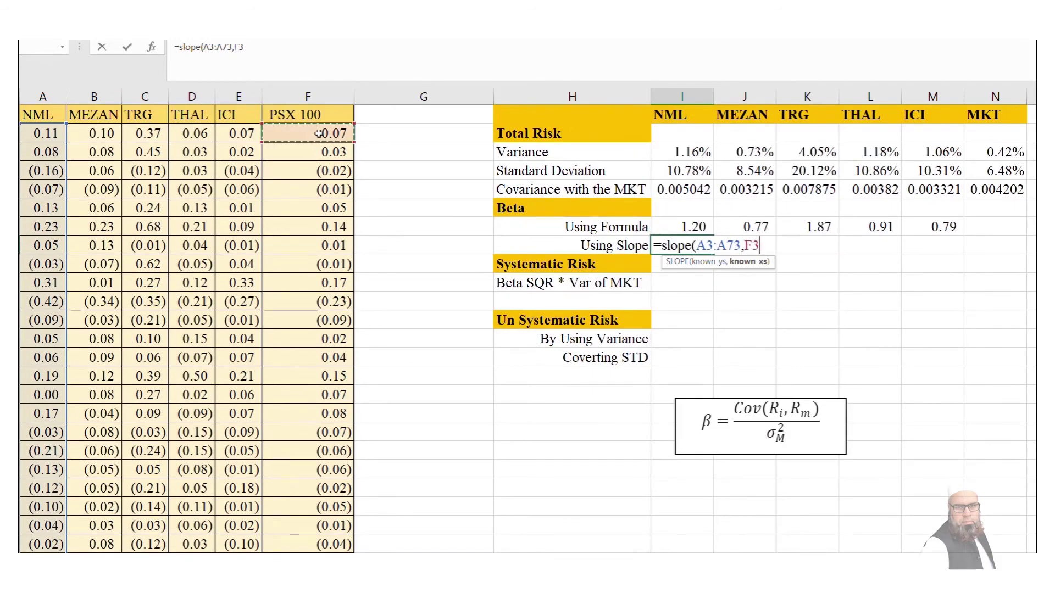
{"action": "key", "text": "ctrl+shift+Down"}
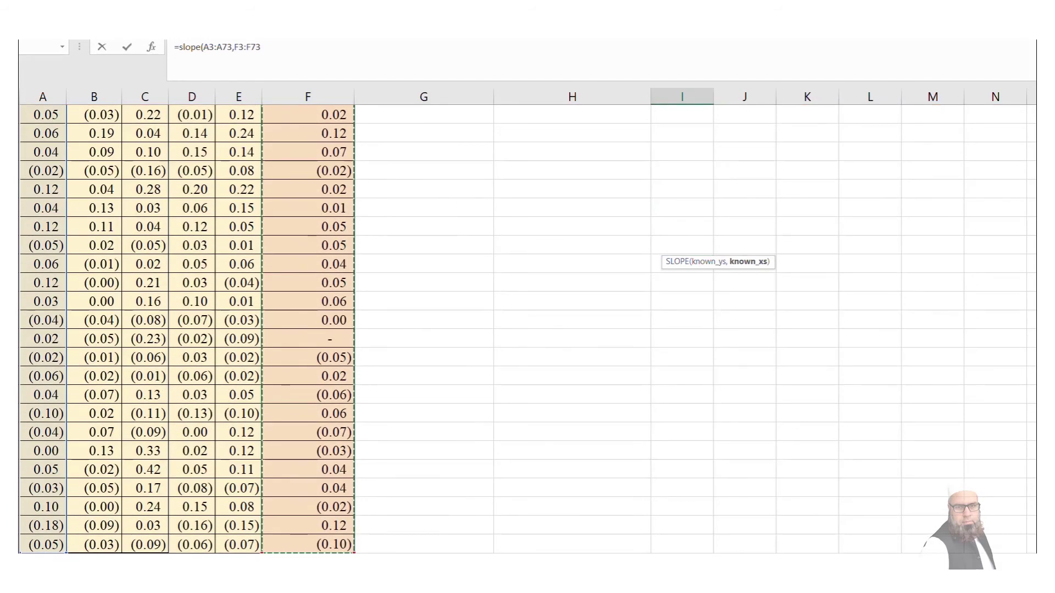
{"action": "scroll", "coordinate": [527, 330], "scroll_direction": "up", "scroll_amount": 17}
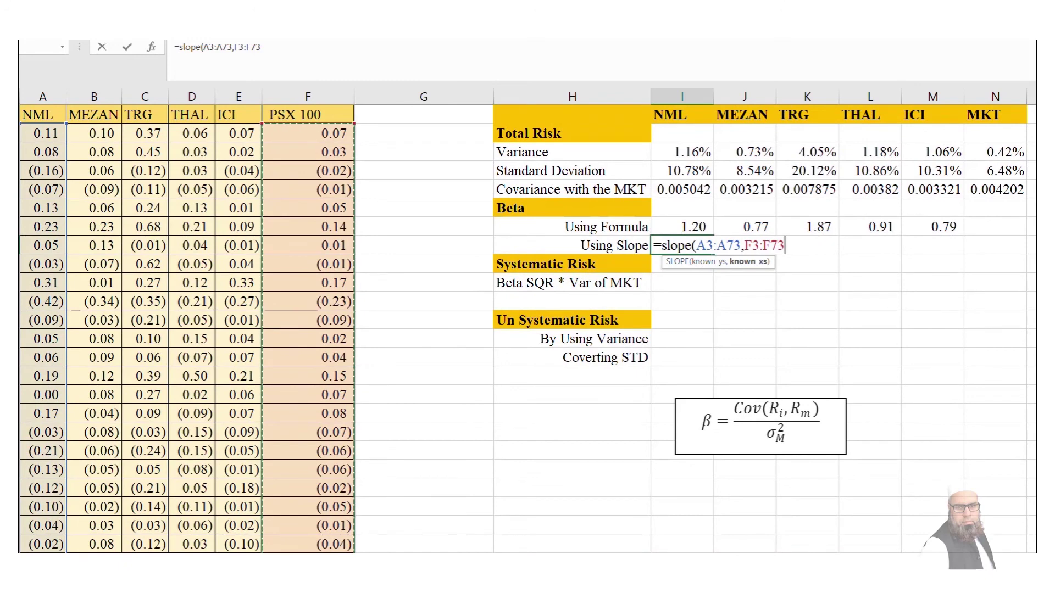
{"action": "key", "text": "F4"}
{"action": "type", "text": ")"}
{"action": "key", "text": "Return"}
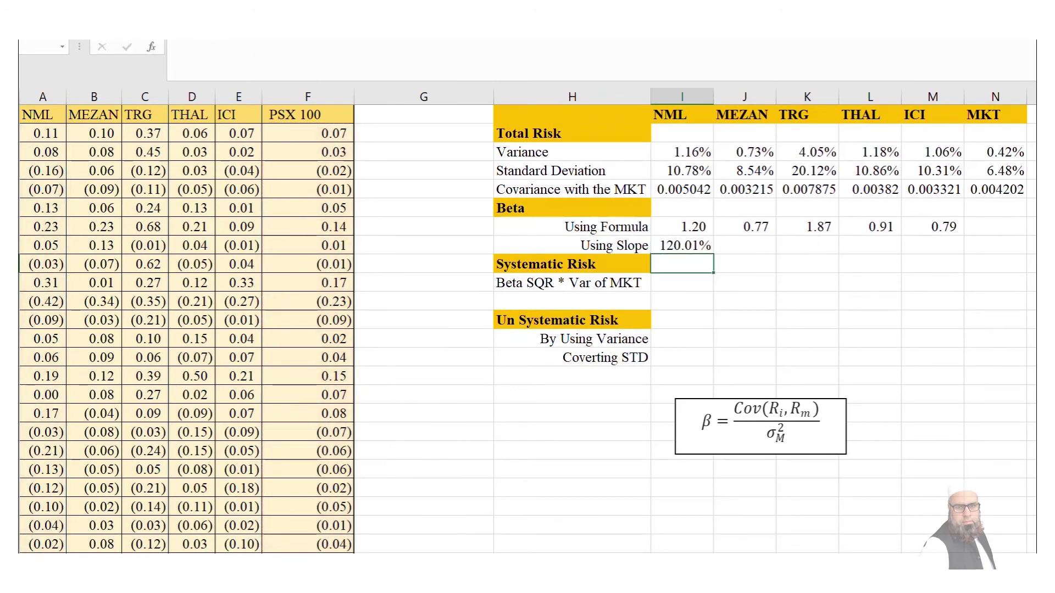
Format NML's slope-based beta with Comma Style and fill it across through the ICI column
{"action": "left_click", "coordinate": [682, 245]}
{"action": "key", "text": "ctrl+F1"}
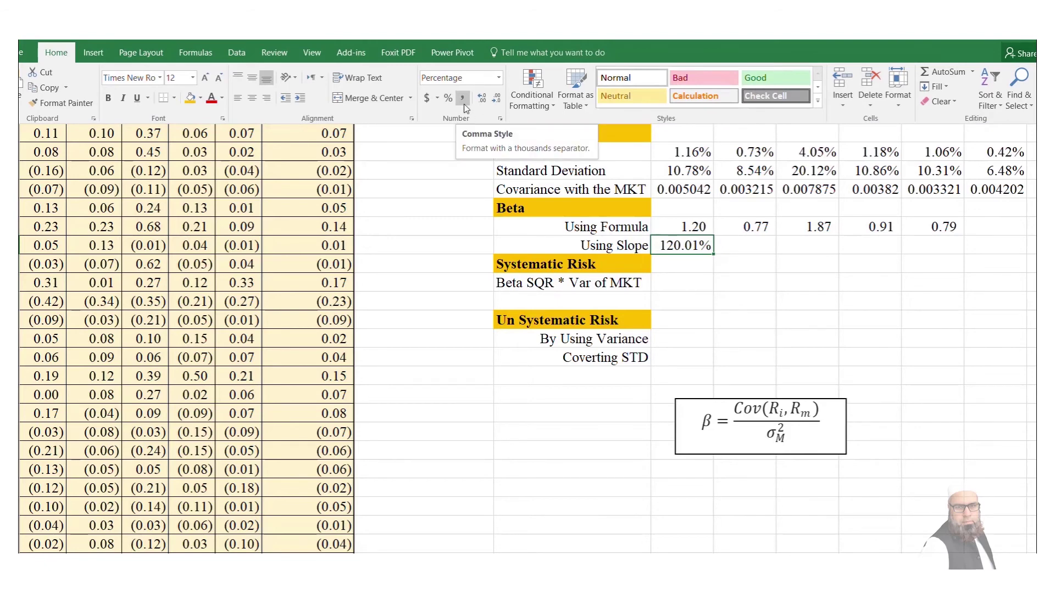
{"action": "left_click", "coordinate": [464, 104]}
{"action": "key", "text": "ctrl+F1"}
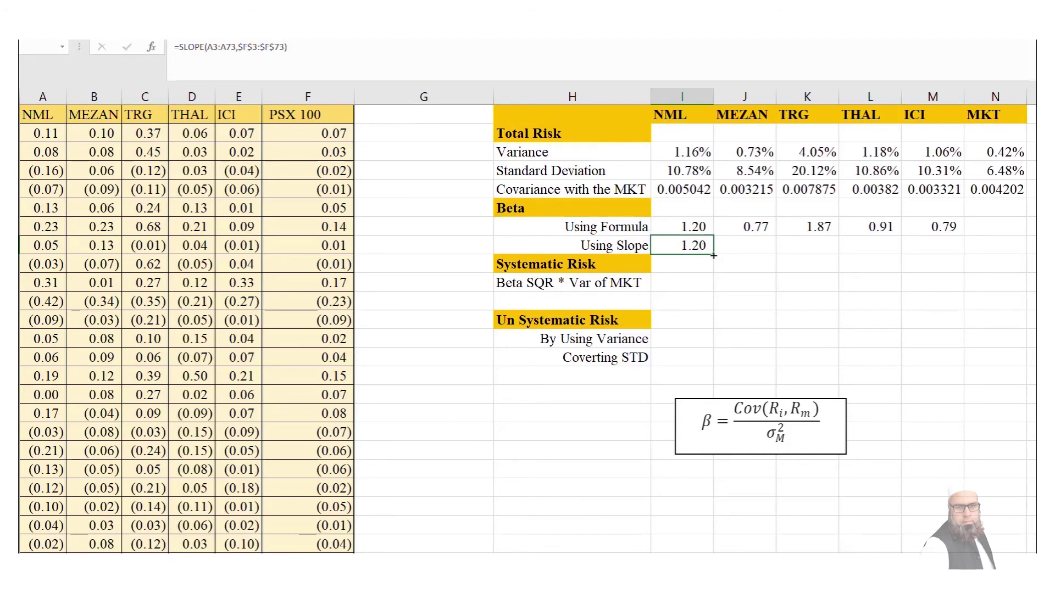
{"action": "left_click_drag", "start_coordinate": [713, 255], "coordinate": [973, 254]}
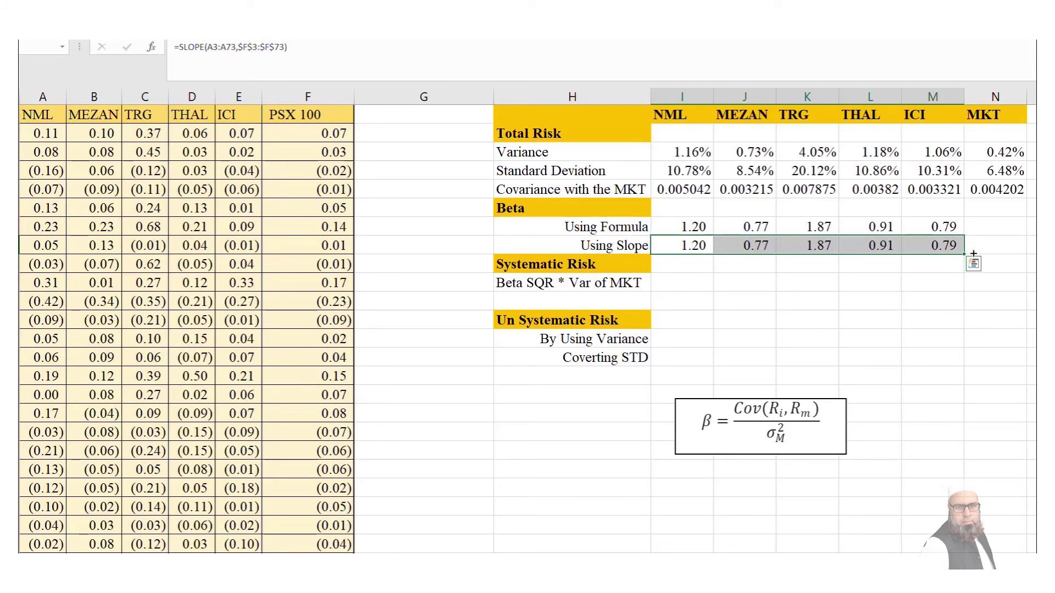
Calculate NML's systematic risk in the Beta SQR * Var of MKT row as =(I8^2)*$N$4 and fill it across through ICI
{"action": "left_click", "coordinate": [714, 297]}
{"action": "left_click", "coordinate": [519, 265]}
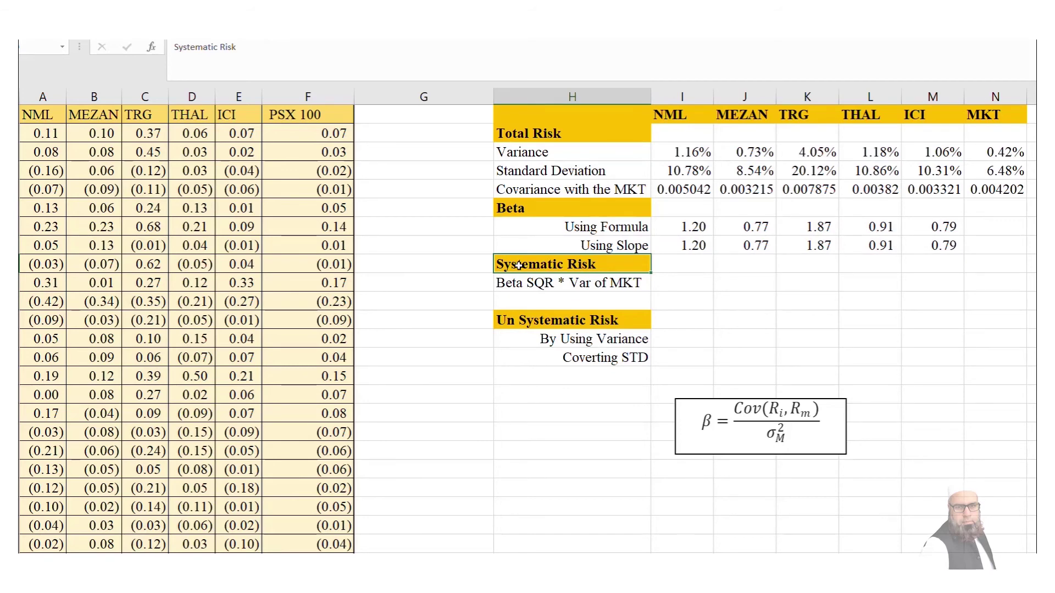
{"action": "left_click", "coordinate": [630, 286]}
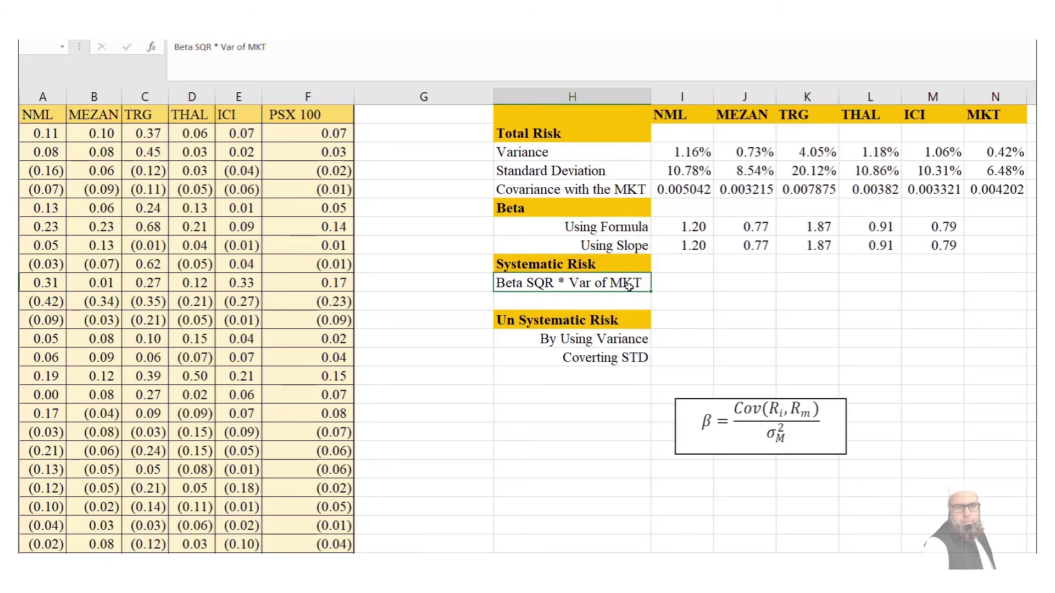
{"action": "left_click", "coordinate": [682, 283]}
{"action": "type", "text": "=("}
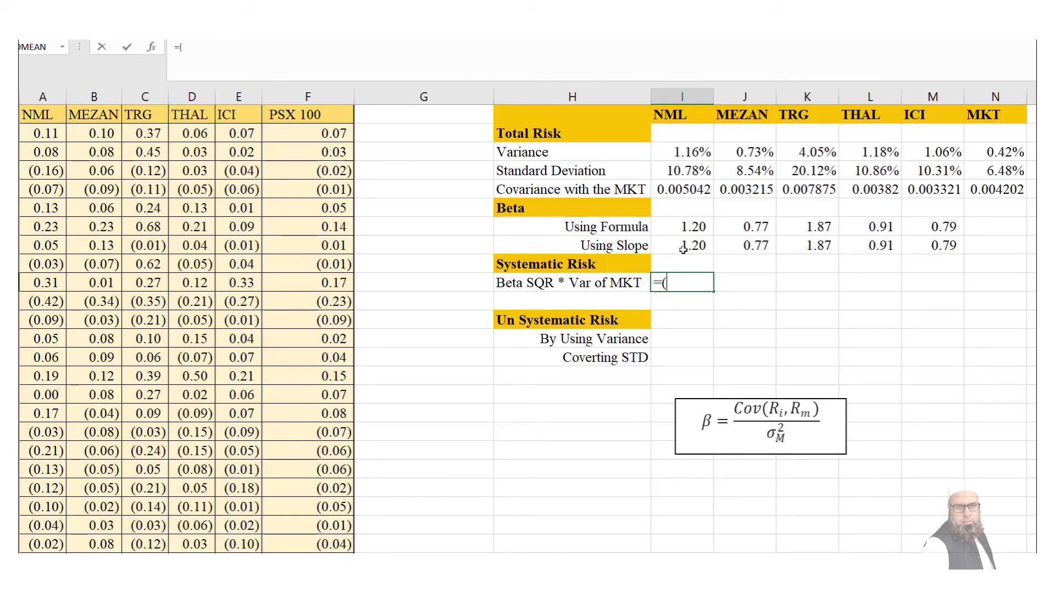
{"action": "left_click", "coordinate": [690, 229]}
{"action": "type", "text": "^2)"}
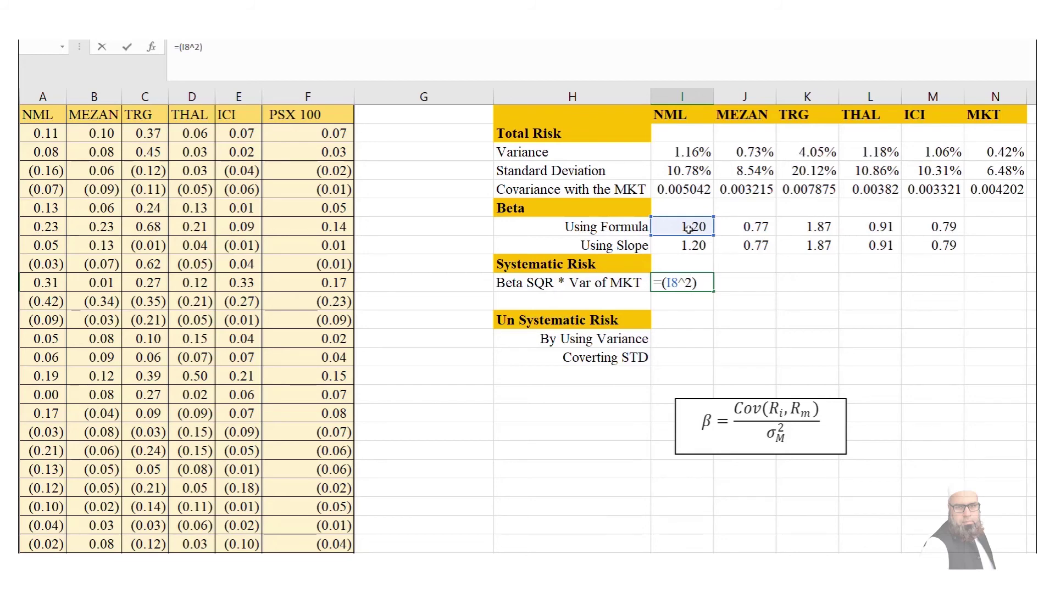
{"action": "type", "text": "*"}
{"action": "left_click", "coordinate": [1012, 157]}
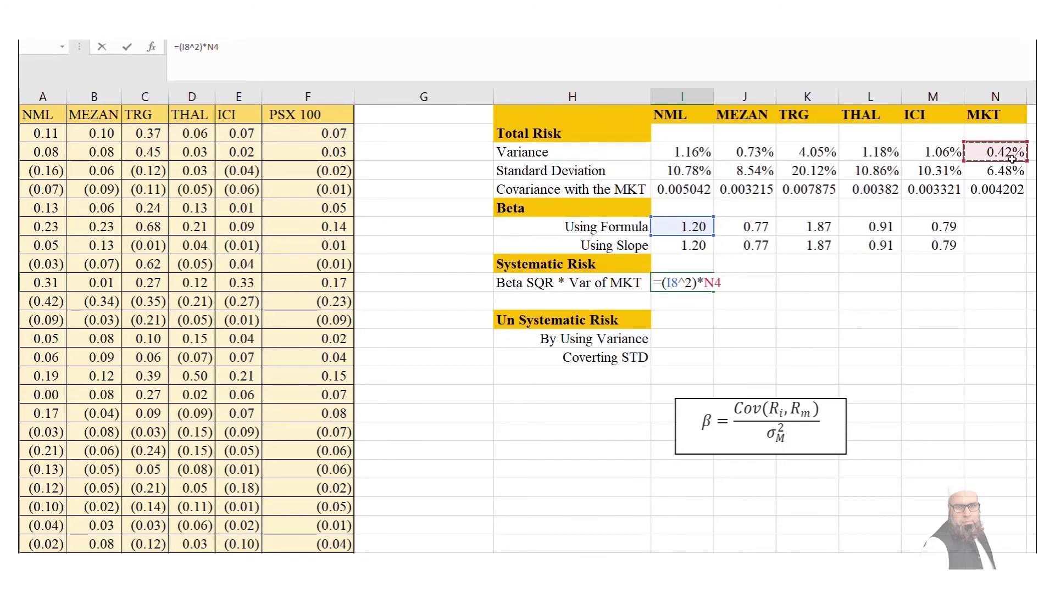
{"action": "key", "text": "F4"}
{"action": "key", "text": "Return"}
{"action": "left_click", "coordinate": [703, 286]}
{"action": "left_click_drag", "start_coordinate": [711, 292], "coordinate": [961, 291]}
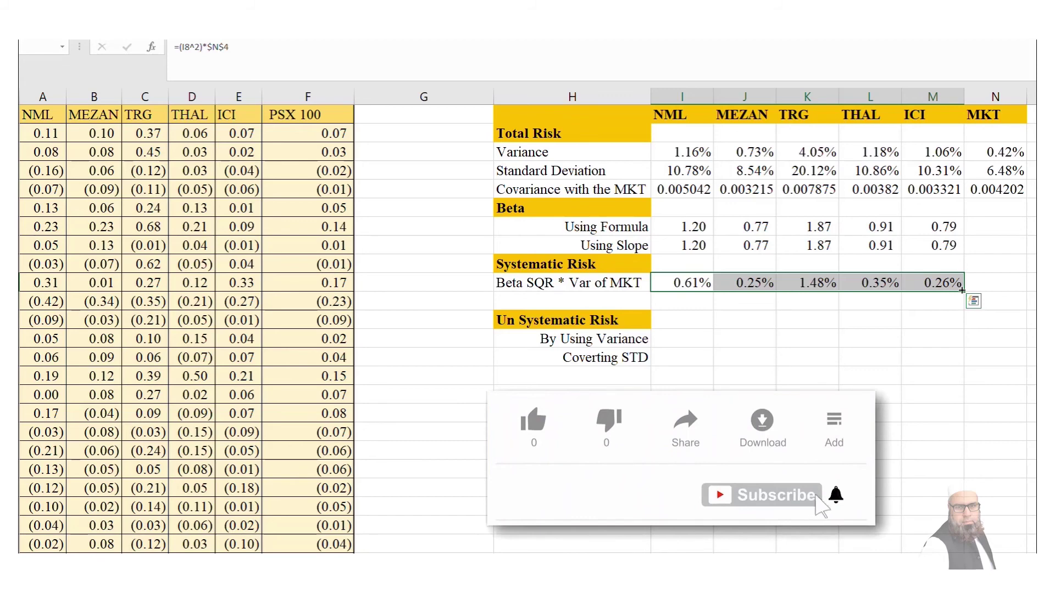
Calculate NML's unsystematic risk in the By Using Variance row as =I4-I11 and fill it across through ICI
{"action": "scroll", "coordinate": [632, 333], "scroll_direction": "right", "scroll_amount": 1}
{"action": "left_click", "coordinate": [632, 333]}
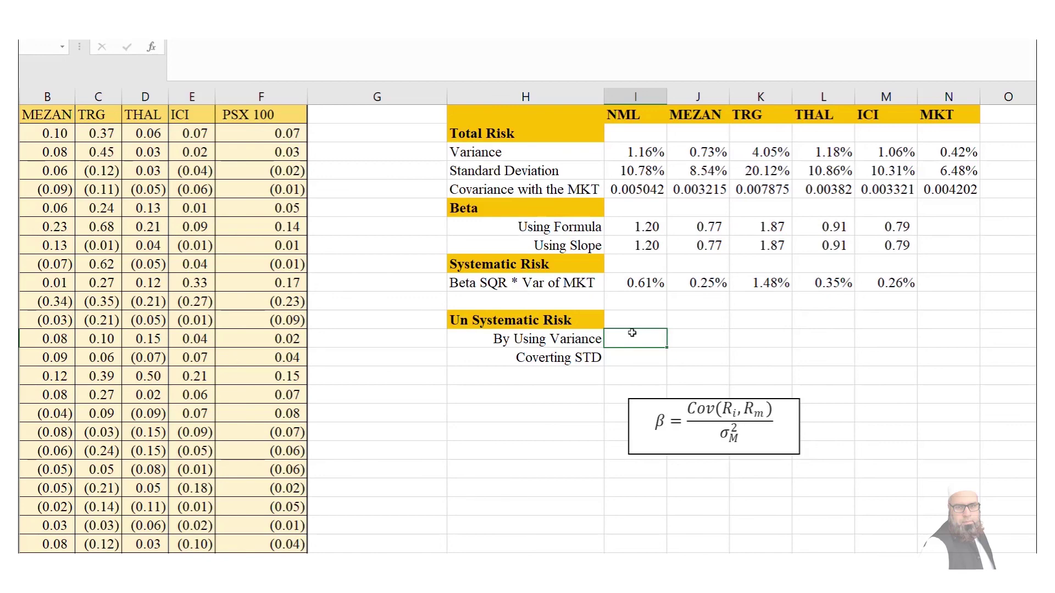
{"action": "type", "text": "="}
{"action": "left_click", "coordinate": [626, 154]}
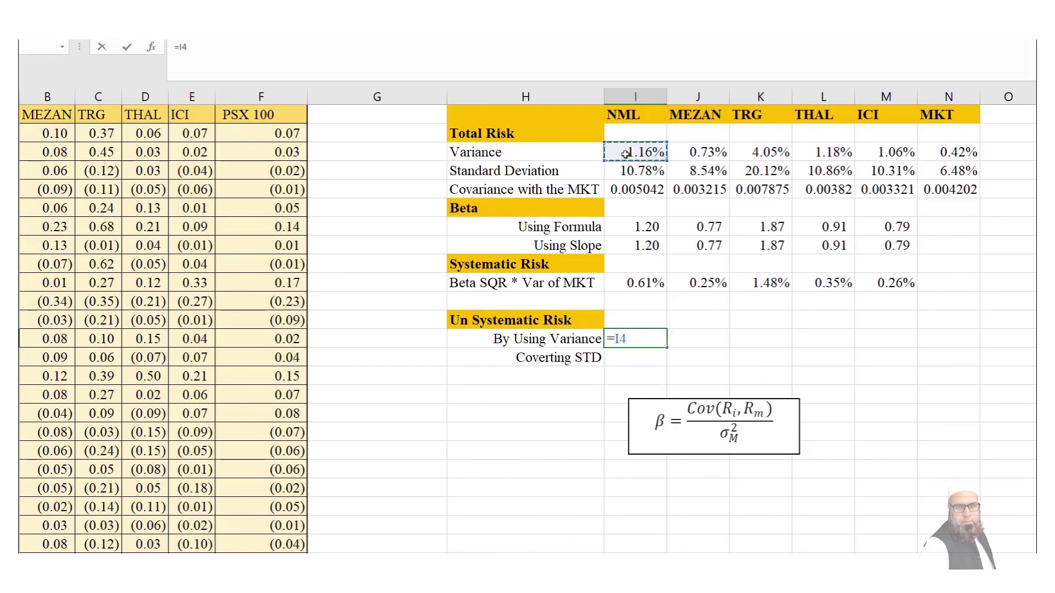
{"action": "type", "text": "-"}
{"action": "left_click", "coordinate": [630, 282]}
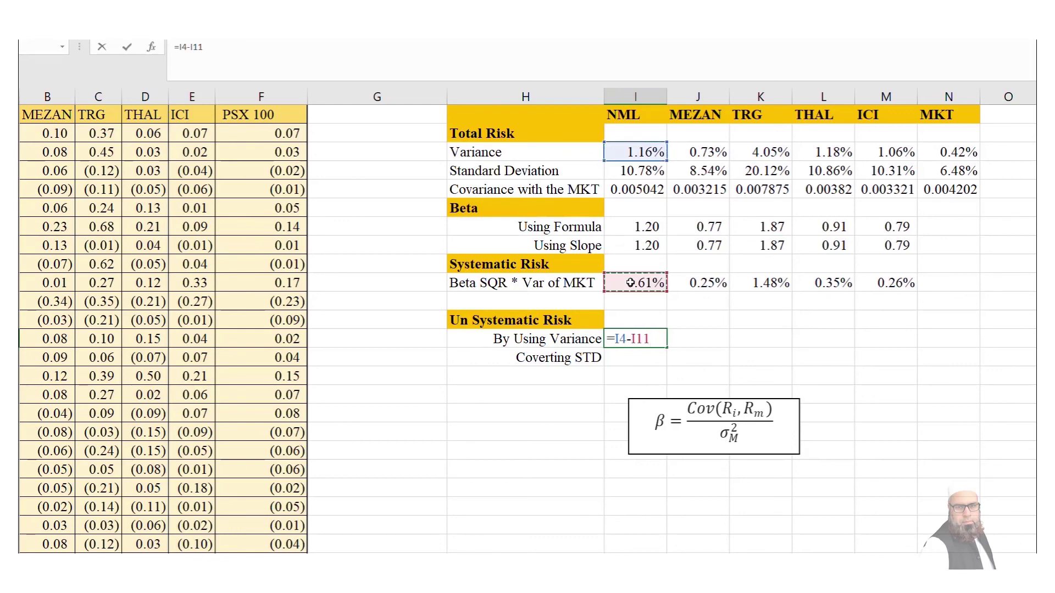
{"action": "key", "text": "Return"}
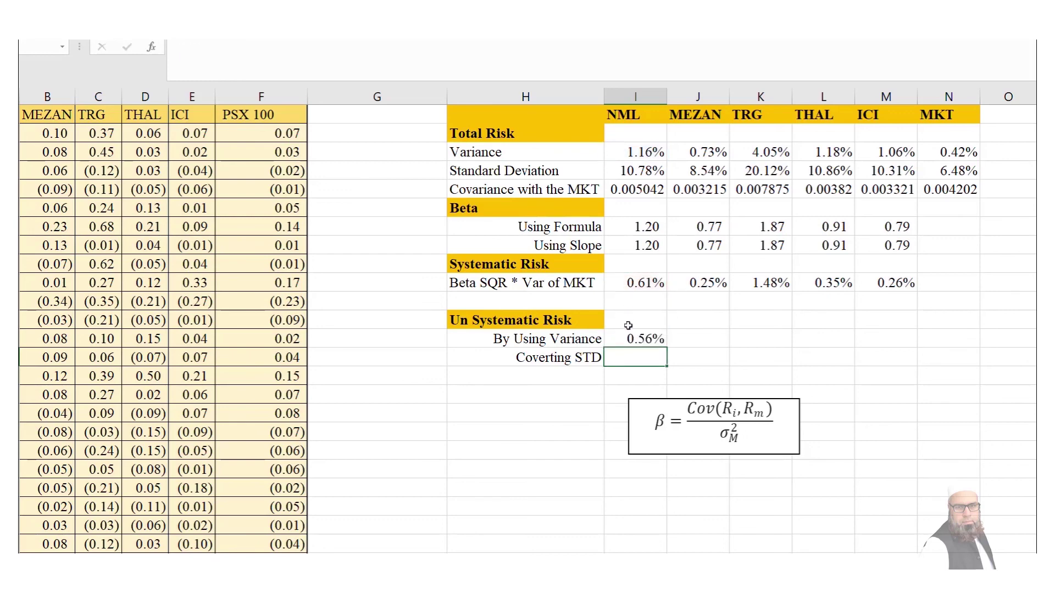
{"action": "left_click", "coordinate": [639, 342]}
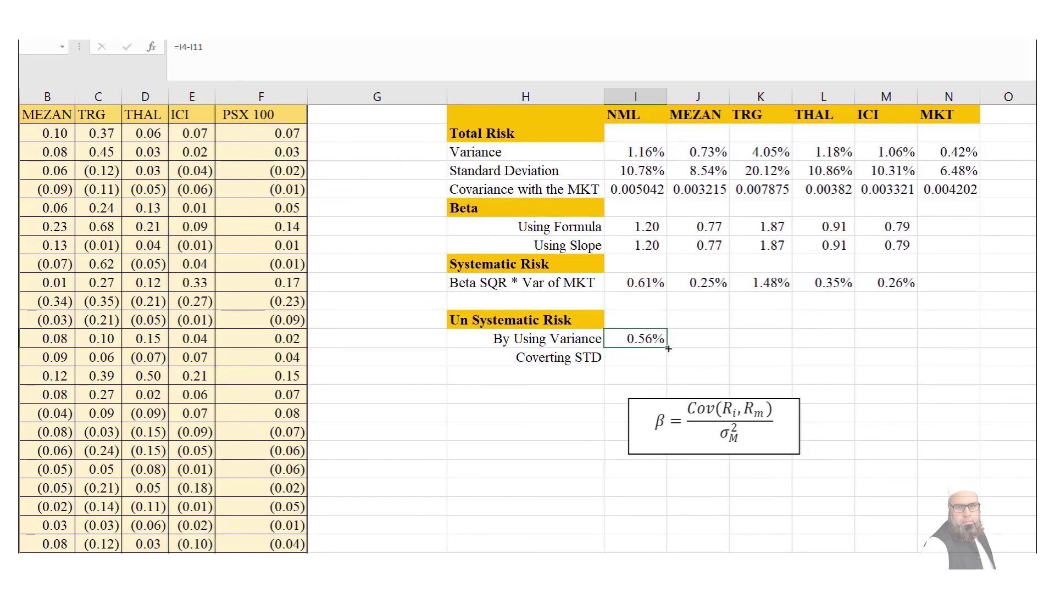
{"action": "left_click_drag", "start_coordinate": [669, 348], "coordinate": [892, 341]}
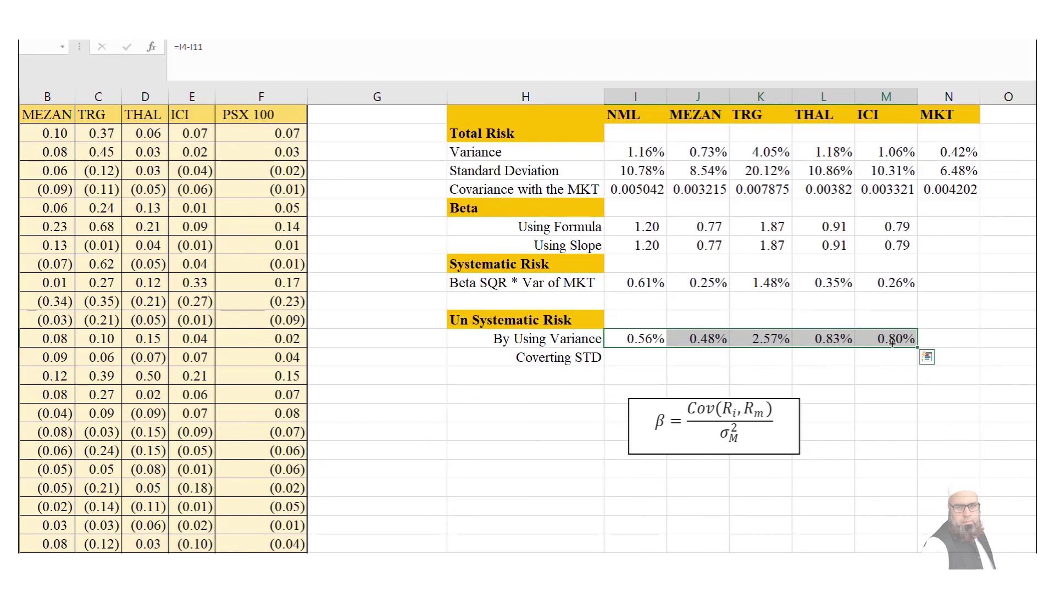
Convert NML's unsystematic variance to standard deviation with =SQRT(I14) and fill it across through the ICI column
{"action": "left_click", "coordinate": [630, 360]}
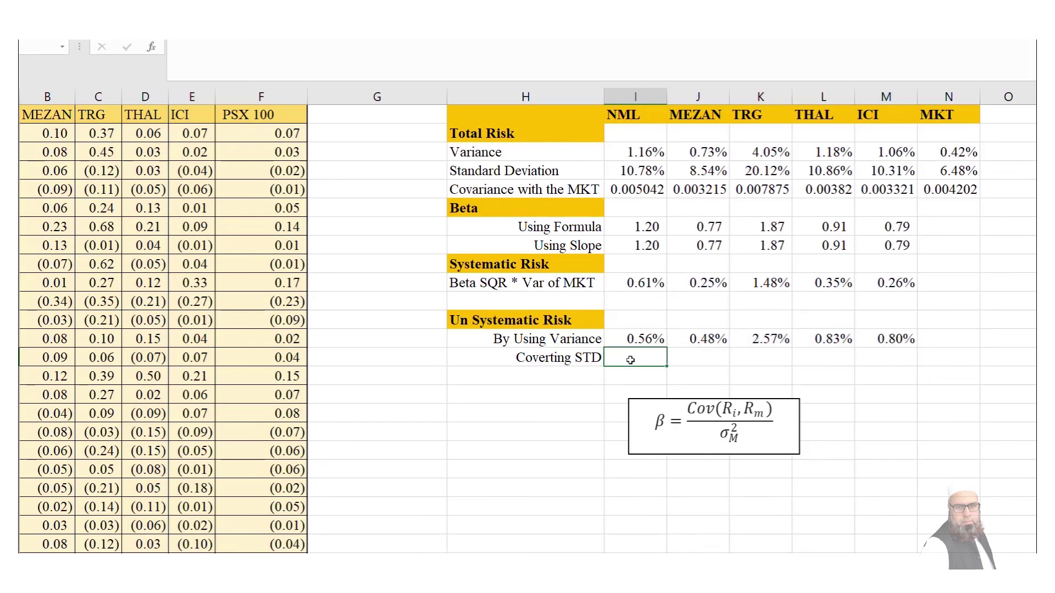
{"action": "type", "text": "=sqrt("}
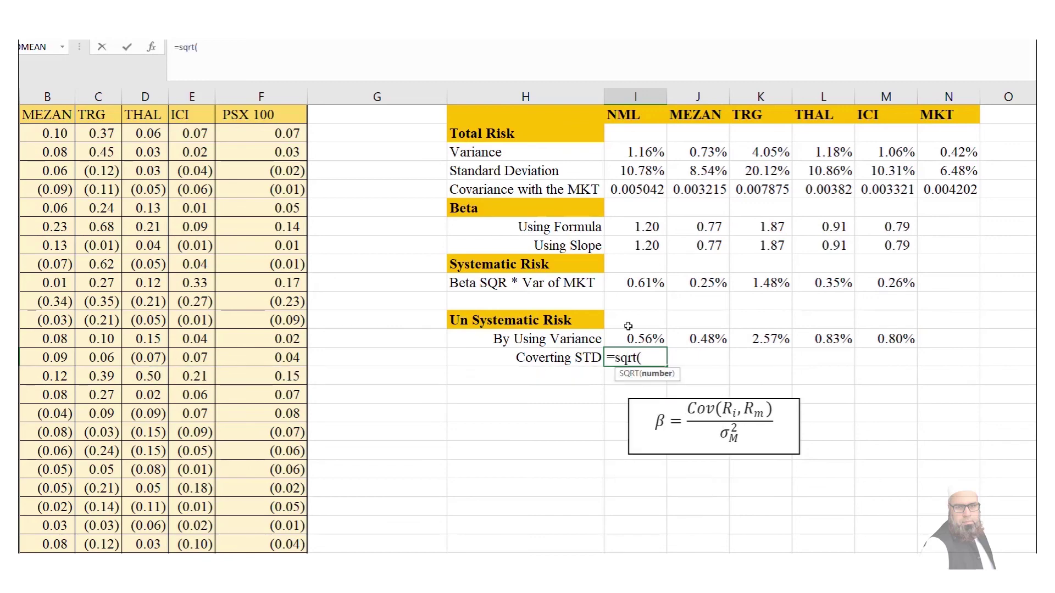
{"action": "left_click", "coordinate": [628, 336]}
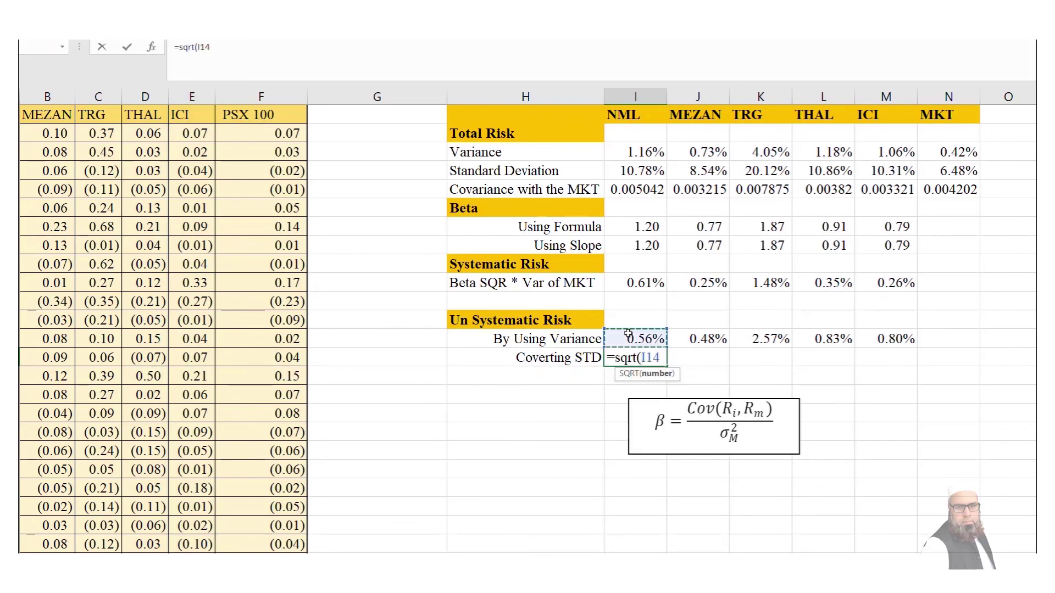
{"action": "key", "text": "Return"}
{"action": "left_click", "coordinate": [631, 355]}
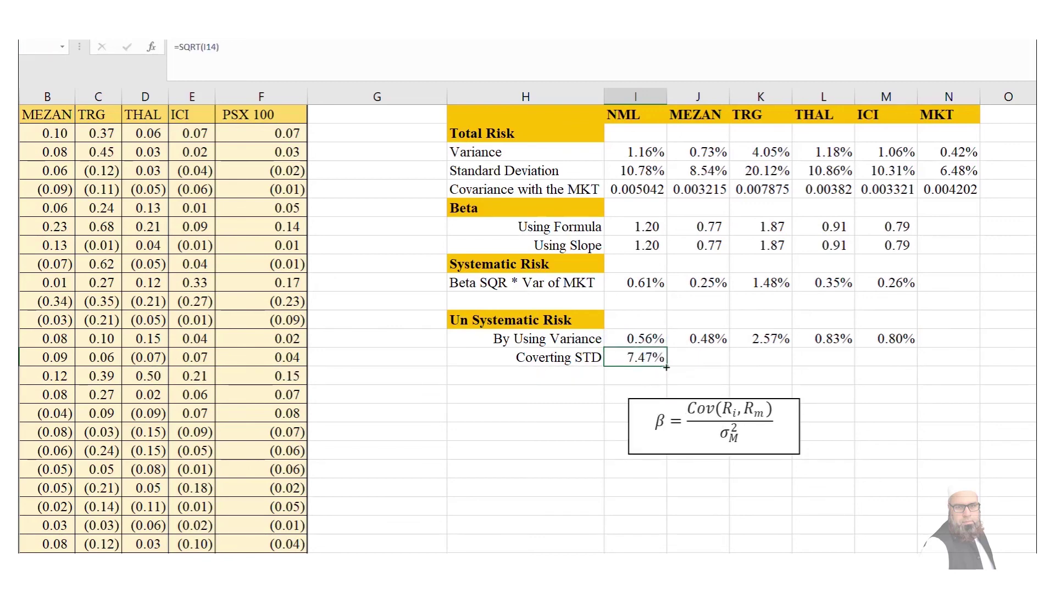
{"action": "left_click_drag", "start_coordinate": [666, 368], "coordinate": [903, 363]}
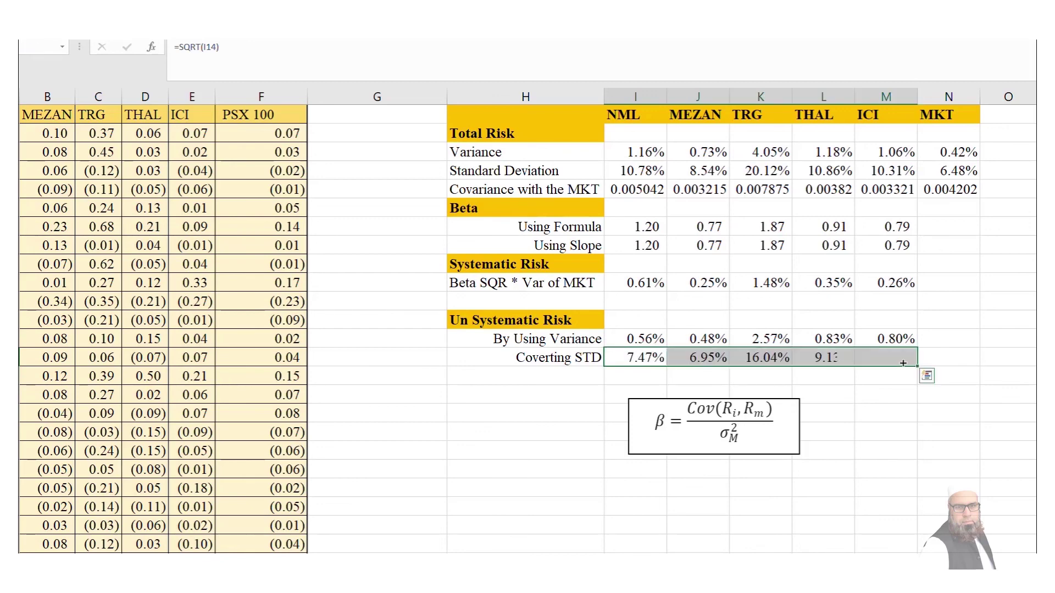